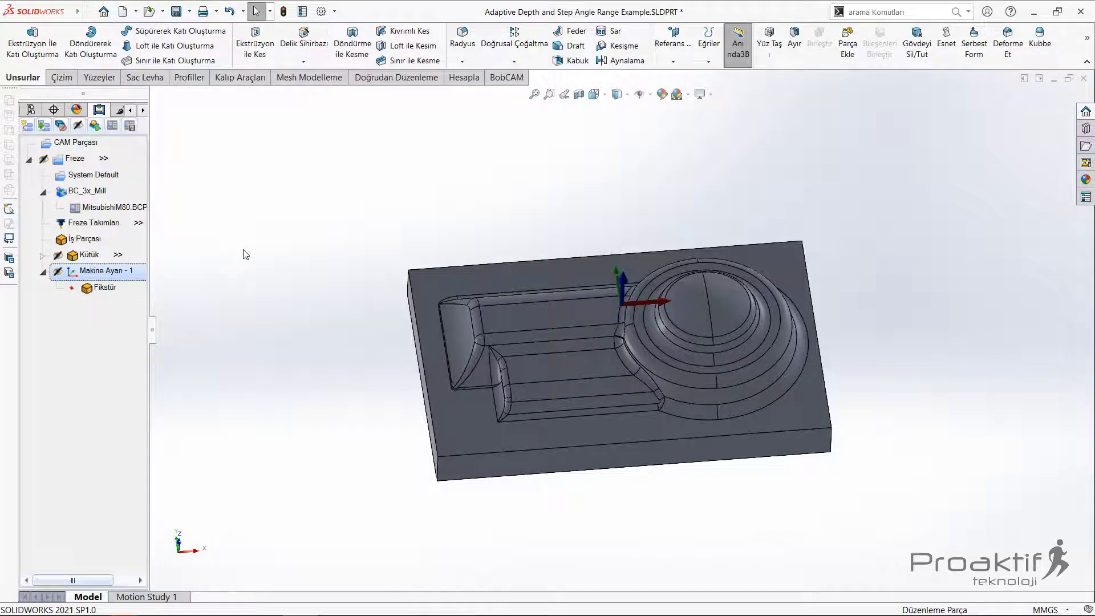
Add a 3 Eksen Freze operation under Makine Ayarı - 1, machining all bodies
{"action": "right_click", "coordinate": [119, 276]}
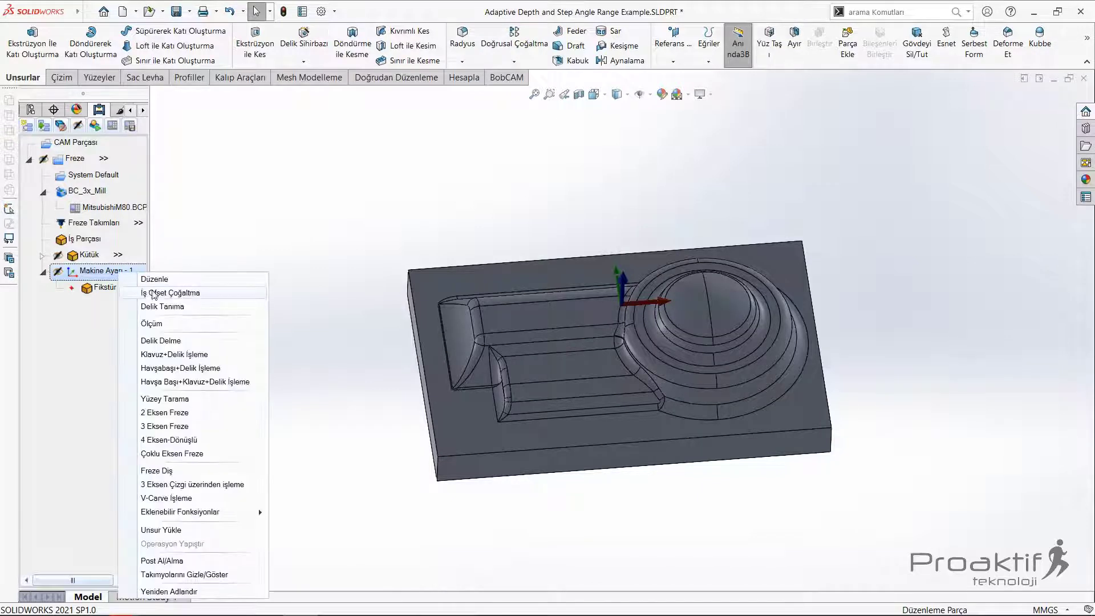
{"action": "left_click", "coordinate": [185, 428]}
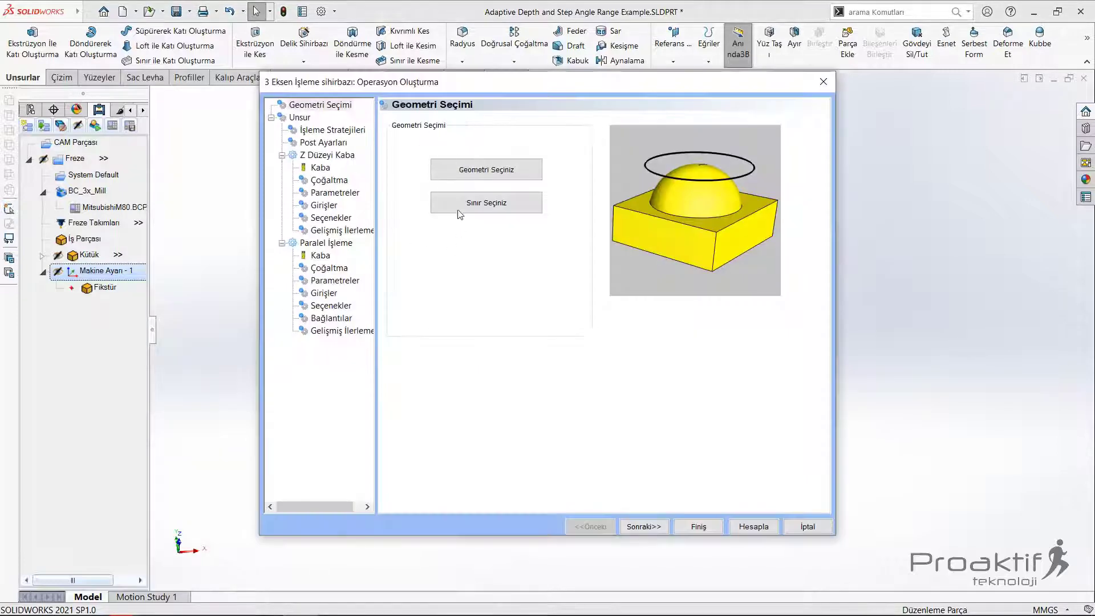
{"action": "left_click", "coordinate": [462, 175]}
{"action": "left_click", "coordinate": [48, 186]}
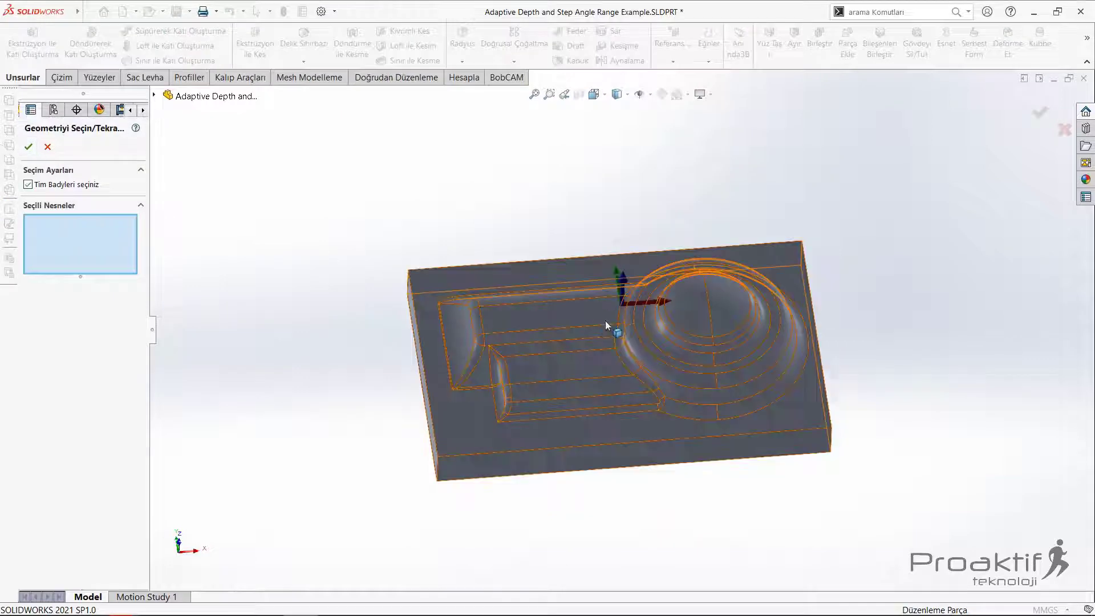
{"action": "left_click", "coordinate": [28, 151]}
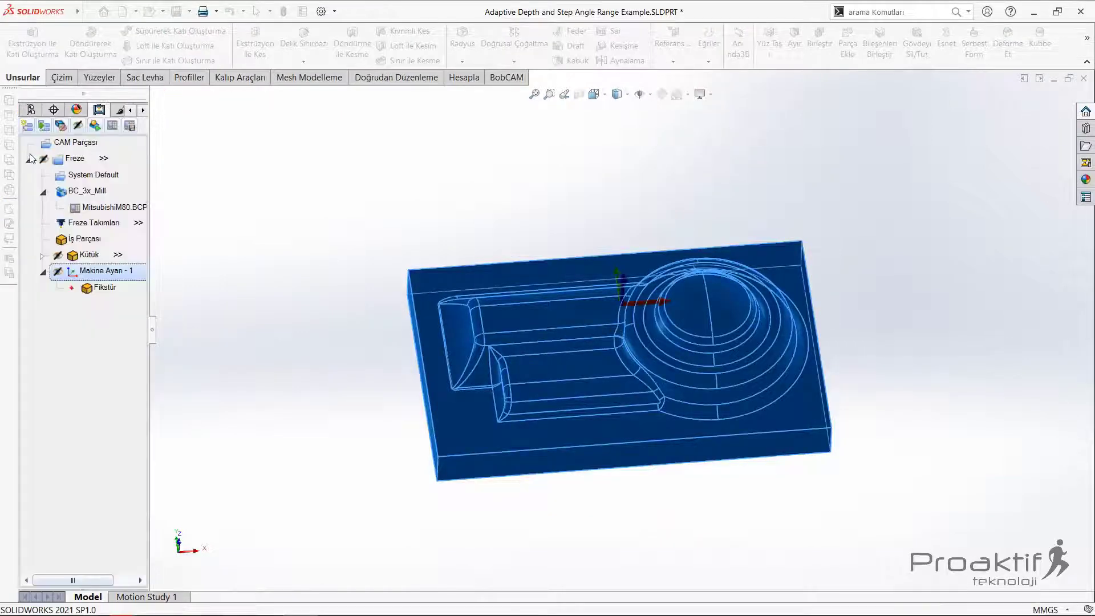
Choose the Yansıtma eğrisi projection-curve machining strategy
{"action": "left_click", "coordinate": [635, 528]}
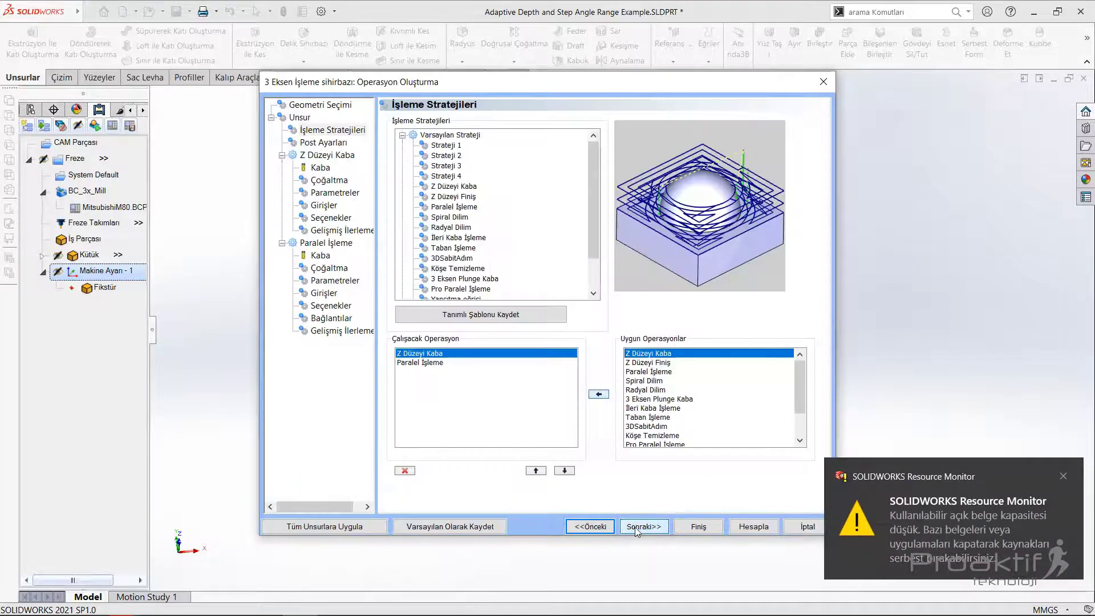
{"action": "scroll", "coordinate": [482, 240], "scroll_direction": "down", "scroll_amount": 1}
{"action": "left_click", "coordinate": [485, 269]}
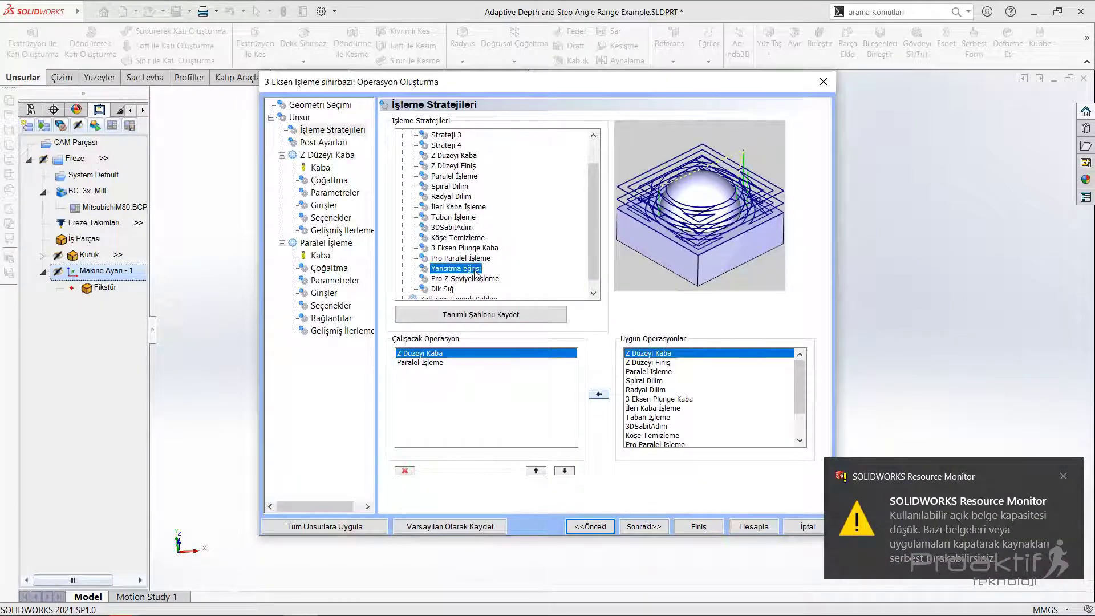
Use a 3 mm diameter cutter with 1.5 Uç Radyusu
{"action": "left_click", "coordinate": [644, 525]}
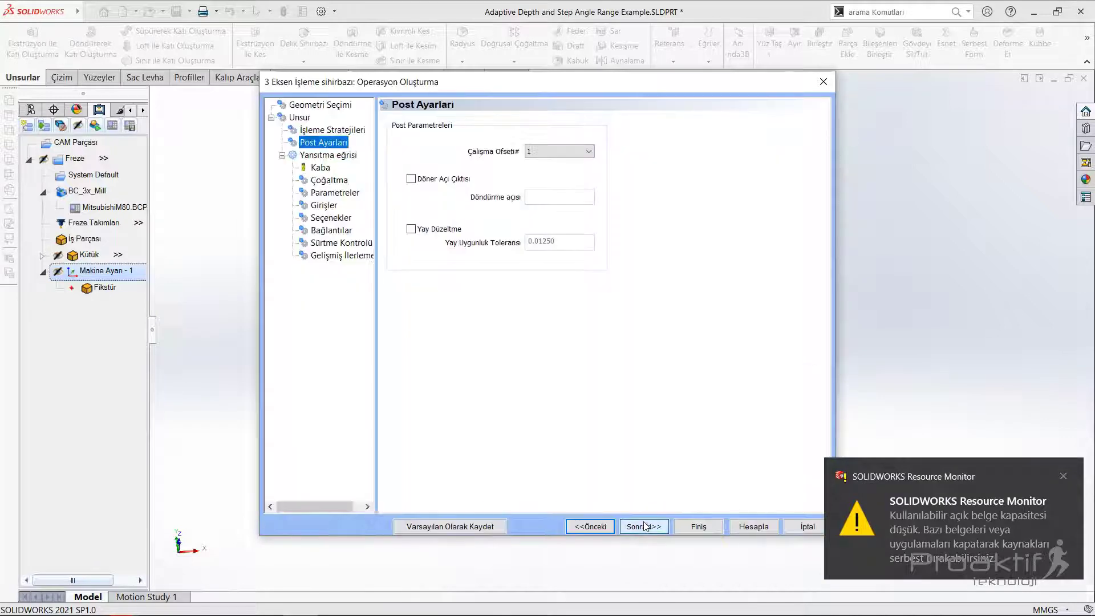
{"action": "left_click", "coordinate": [645, 525]}
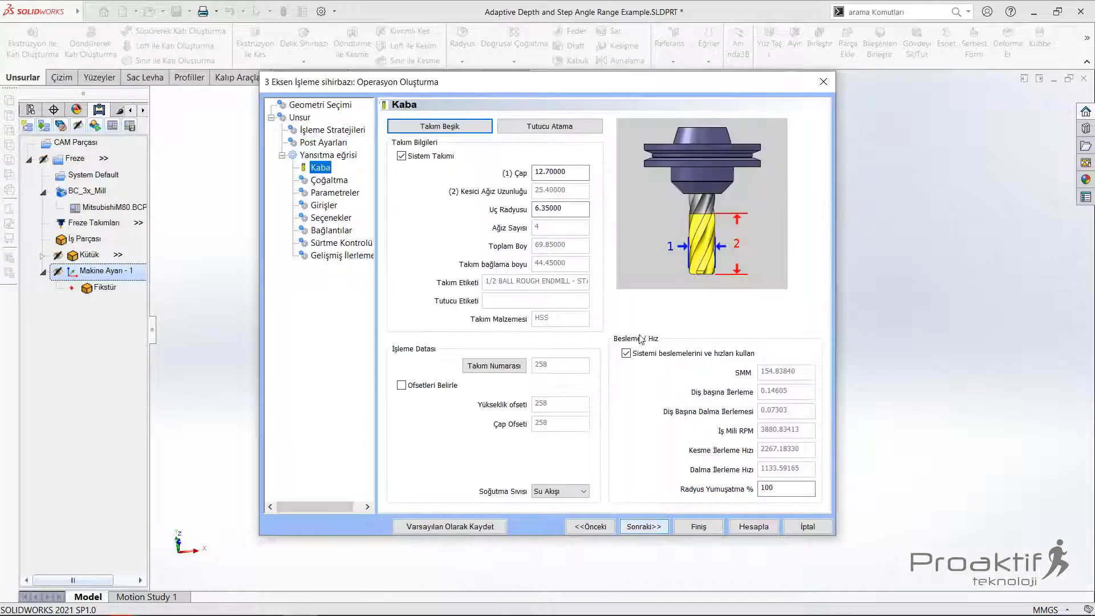
{"action": "type", "text": "3"}
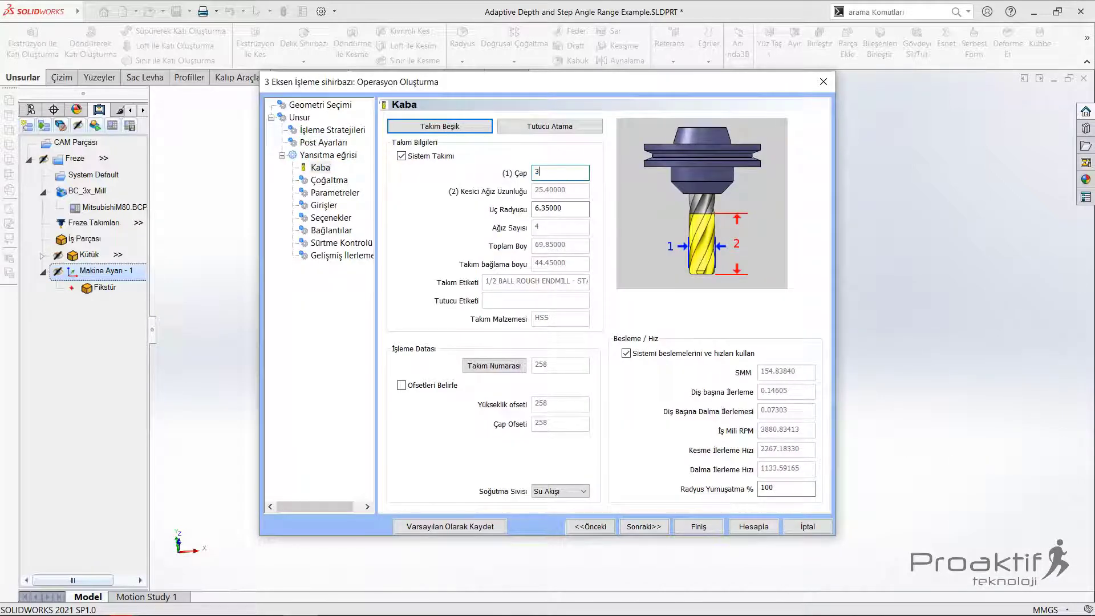
{"action": "key", "text": "Tab"}
{"action": "type", "text": "1.5"}
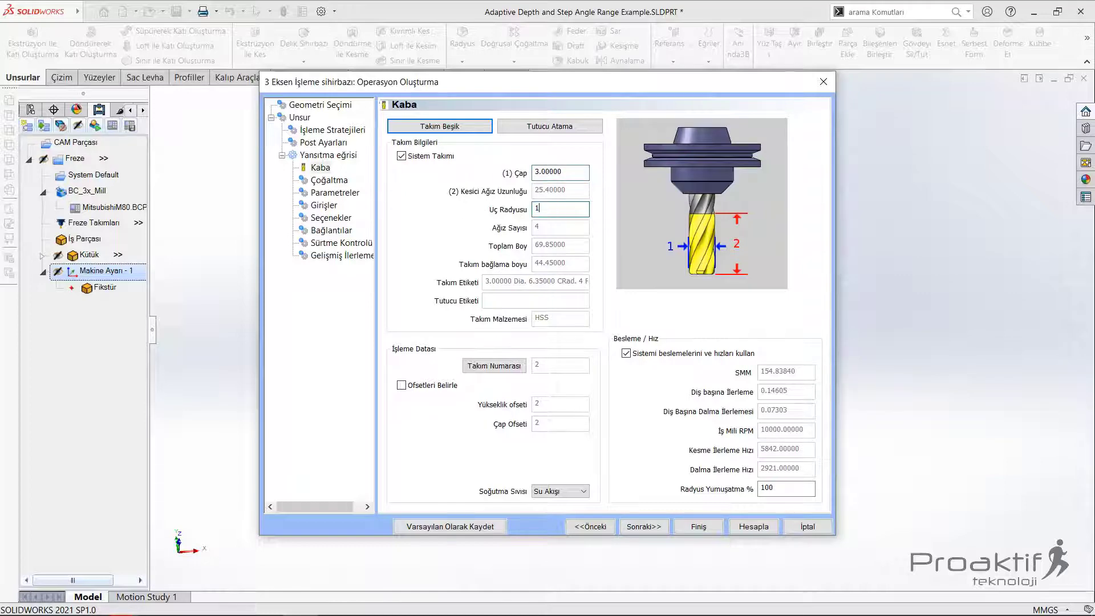
{"action": "left_click", "coordinate": [644, 526]}
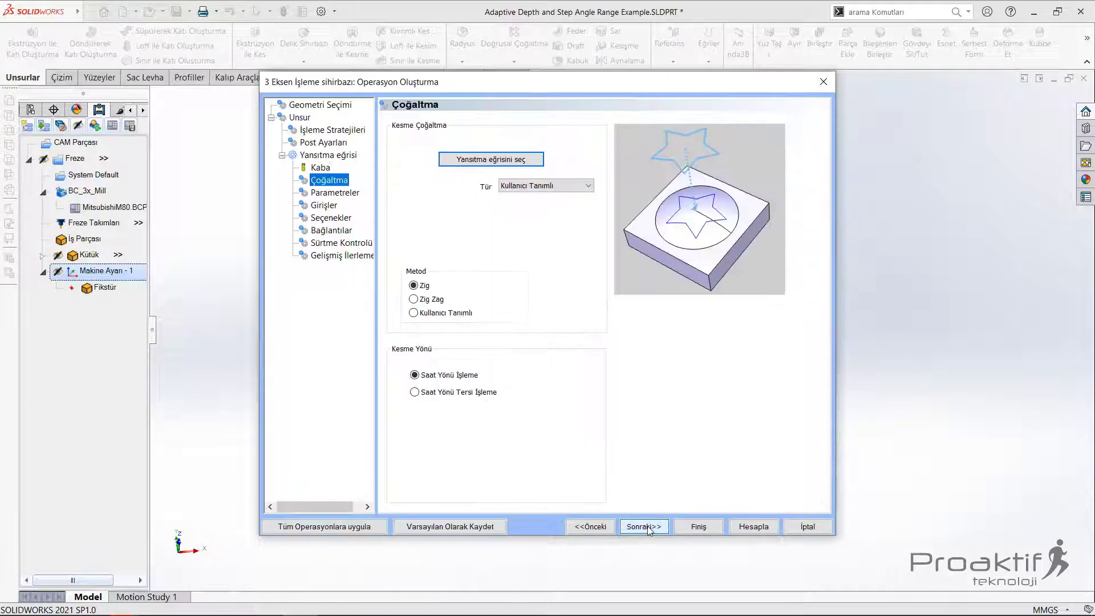
Set the hexagon sketch Çizim2 as the projection curve, reaching the Parametreler page
{"action": "left_click", "coordinate": [493, 162]}
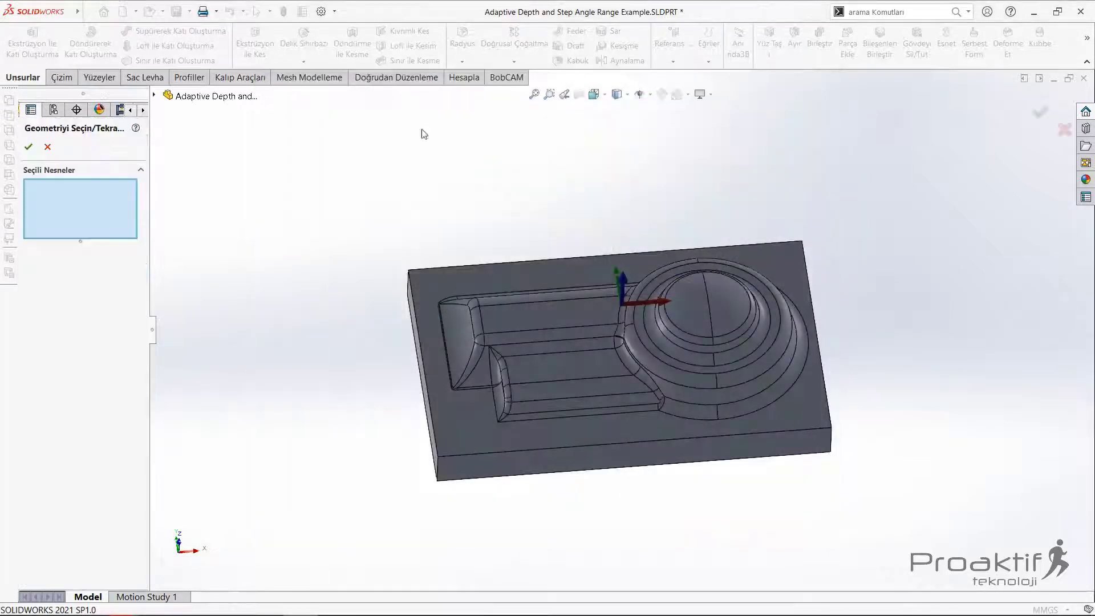
{"action": "left_click", "coordinate": [154, 95]}
{"action": "left_click", "coordinate": [212, 275]}
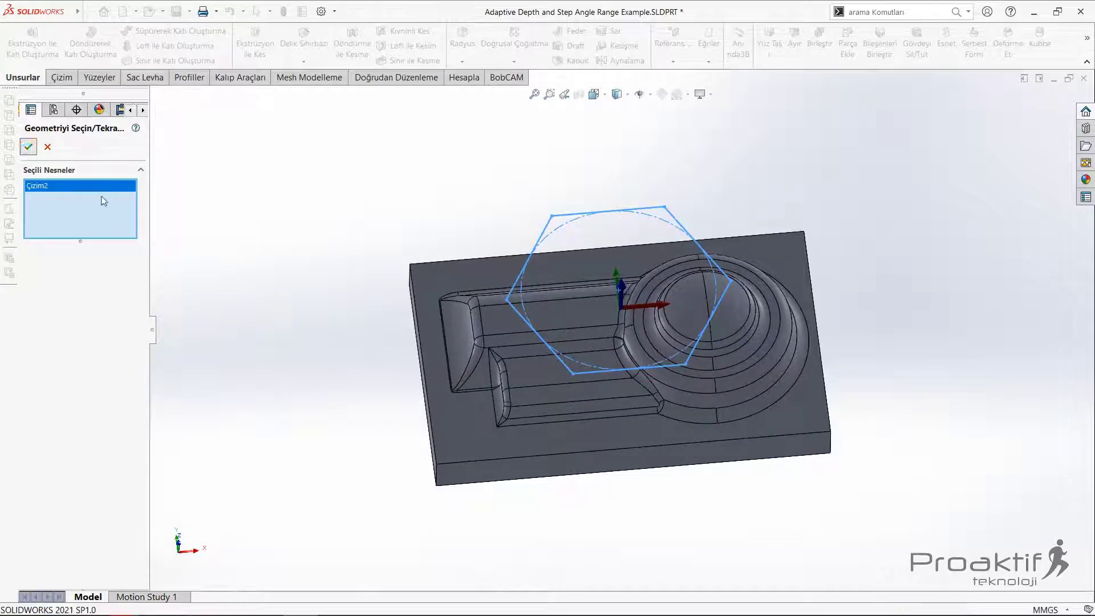
{"action": "left_click", "coordinate": [28, 146]}
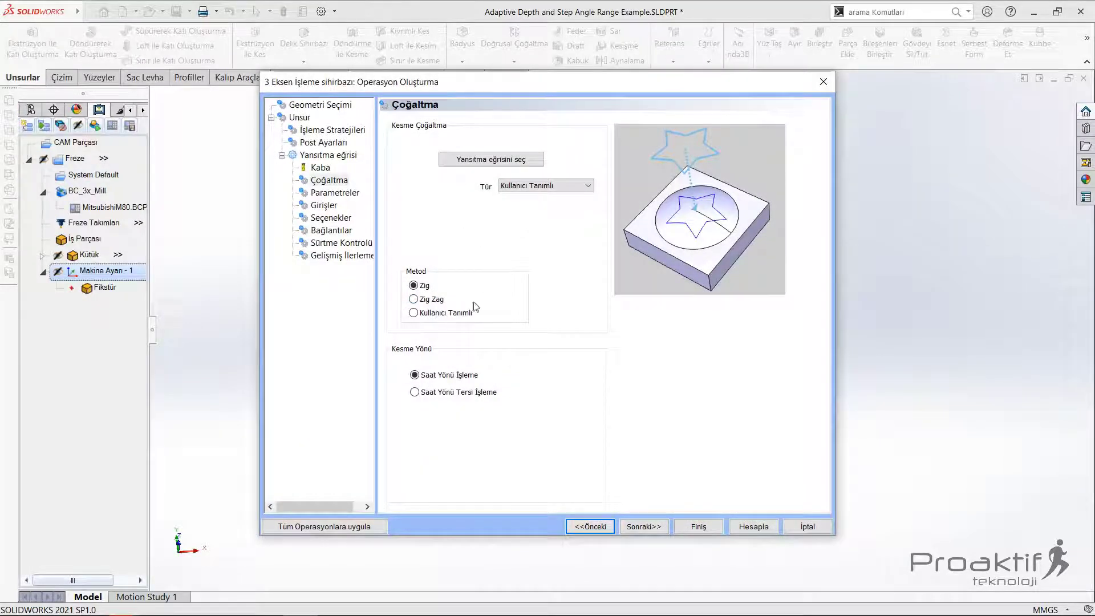
{"action": "mouse_move", "coordinate": [414, 285]}
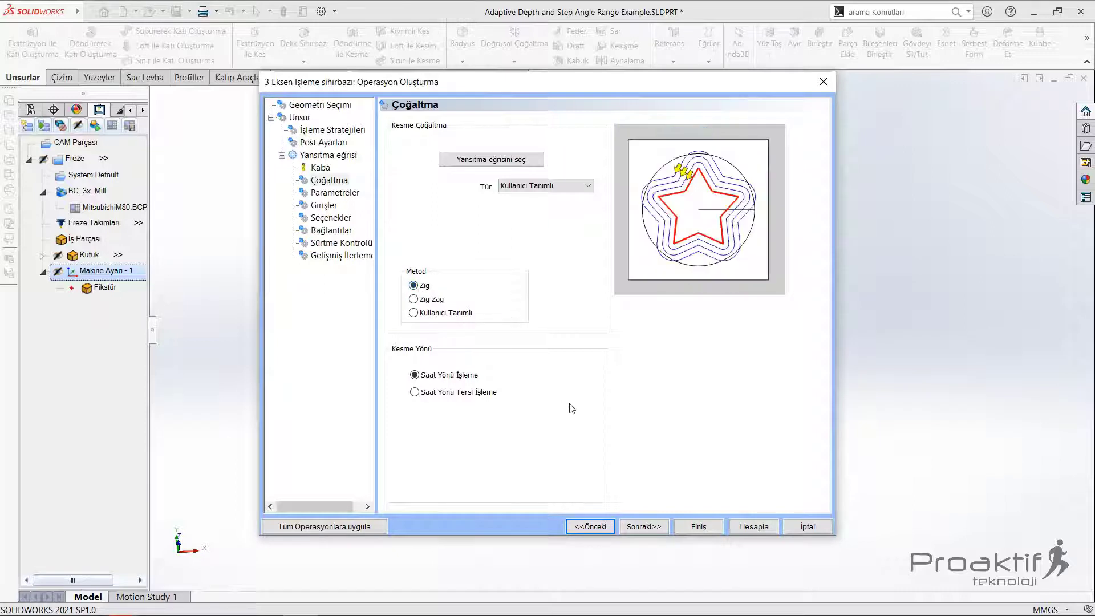
{"action": "left_click", "coordinate": [642, 526]}
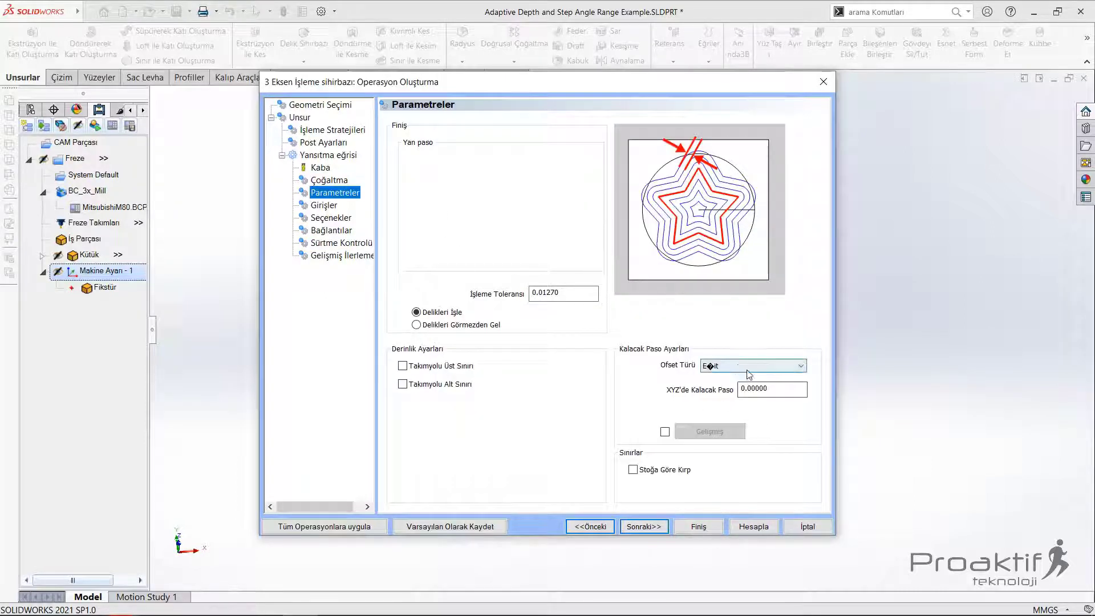
Set XYZ stock allowance to 0 with a vertical entry move, passing the remaining wizard pages
{"action": "double_click", "coordinate": [753, 388]}
{"action": "type", "text": "0"}
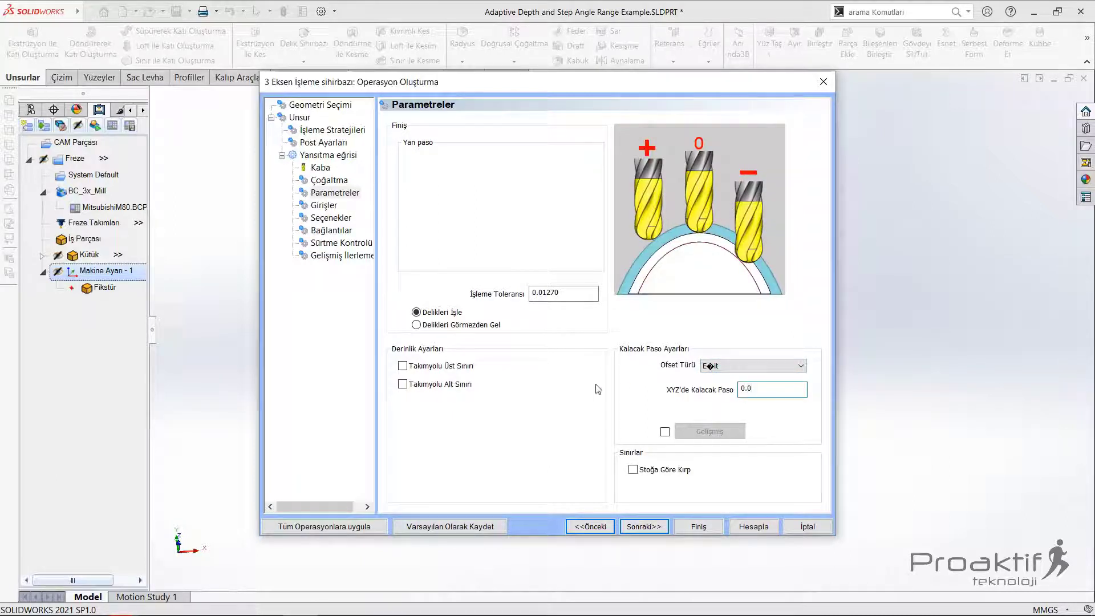
{"action": "left_click", "coordinate": [646, 528]}
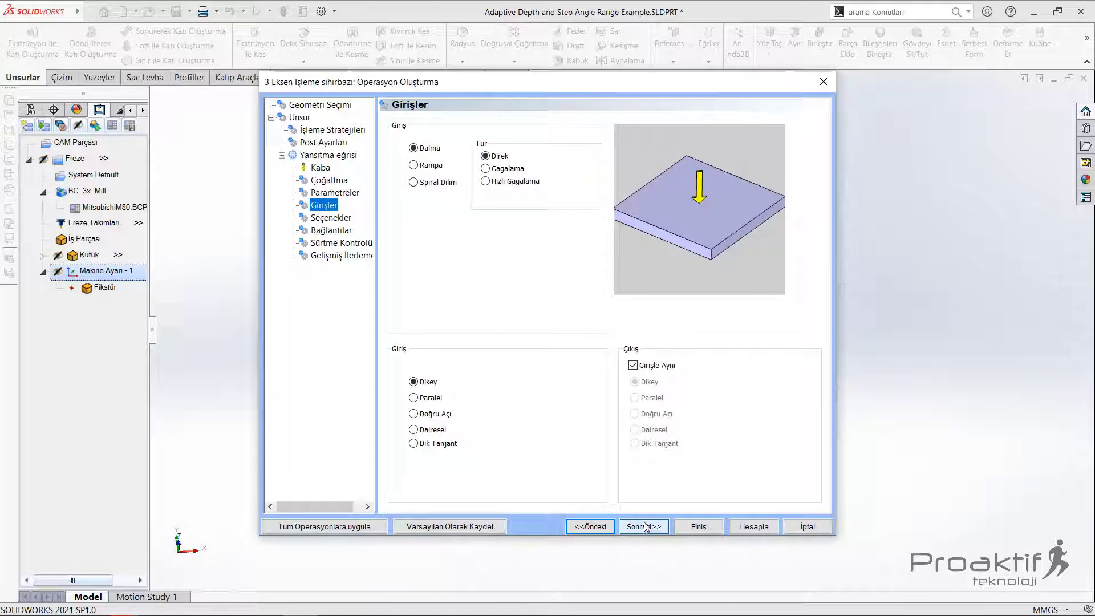
{"action": "left_click", "coordinate": [438, 152]}
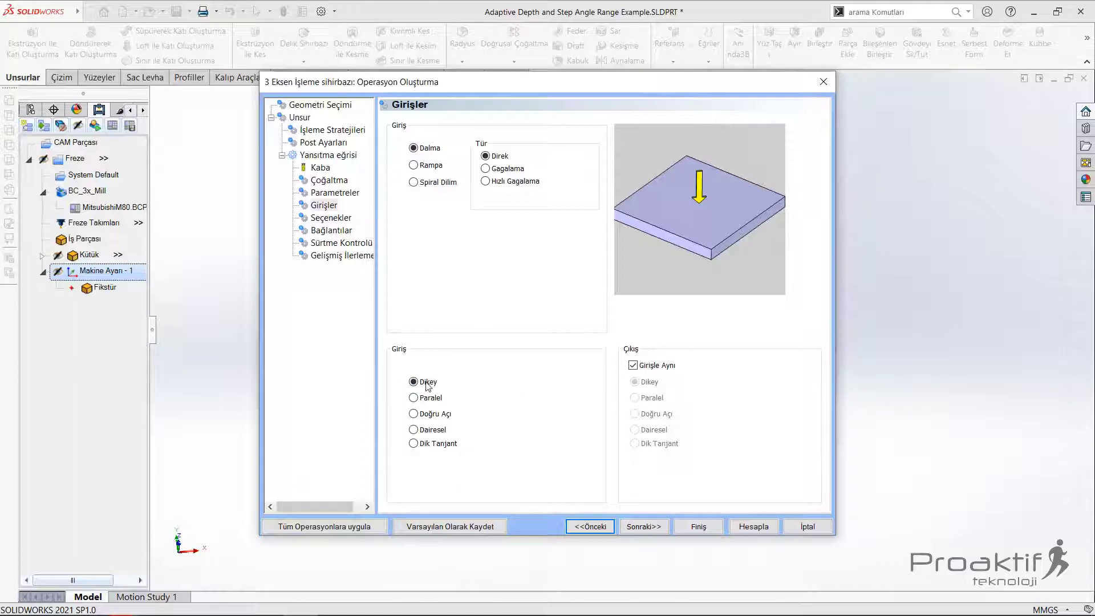
{"action": "left_click", "coordinate": [645, 527]}
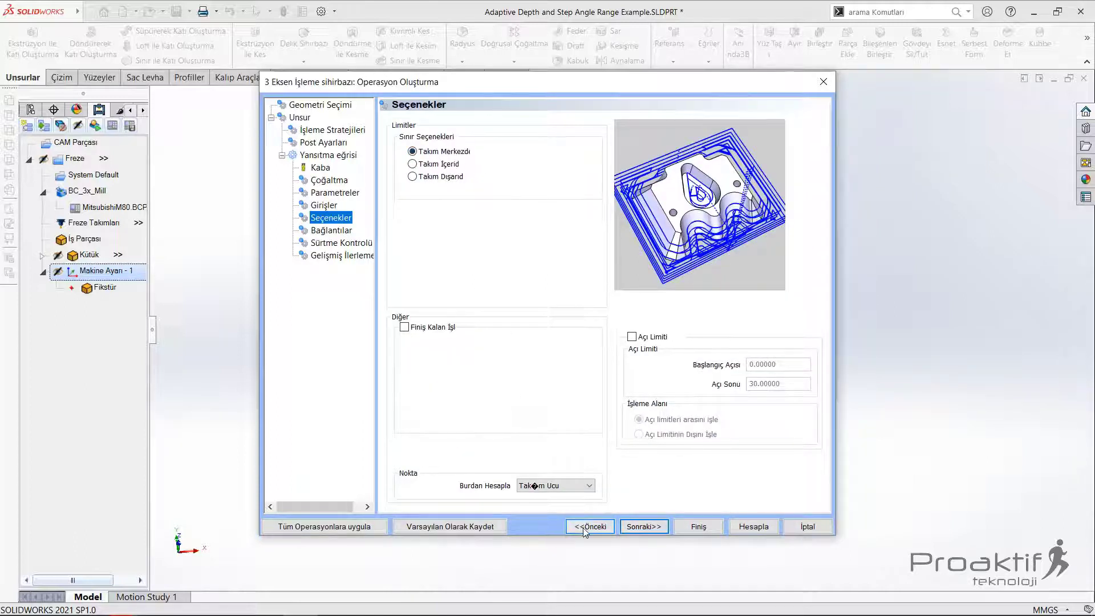
{"action": "left_click", "coordinate": [645, 527]}
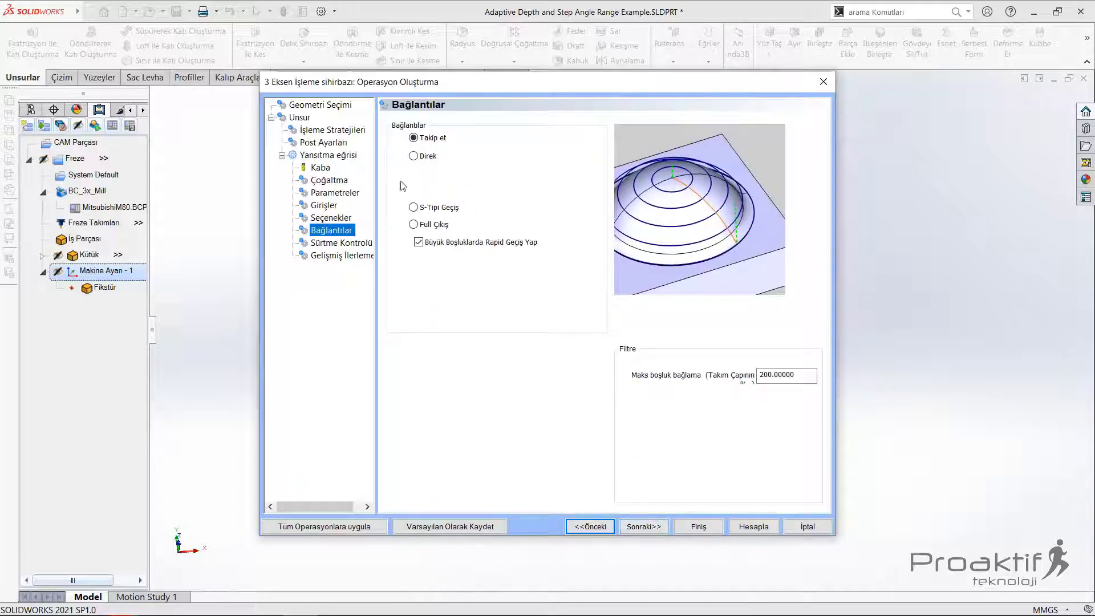
{"action": "left_click", "coordinate": [647, 531]}
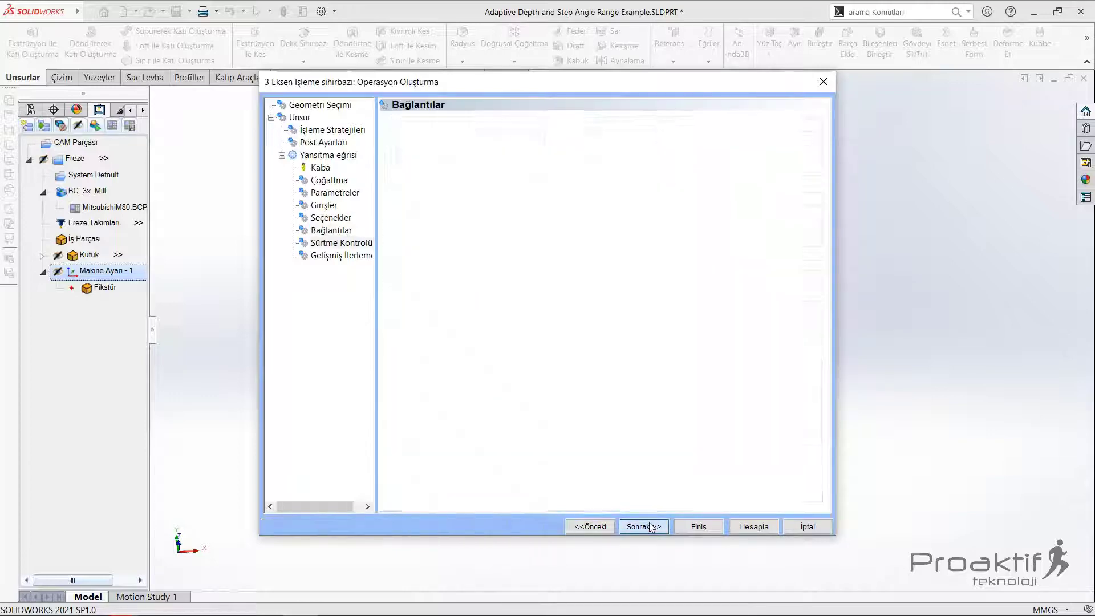
{"action": "left_click", "coordinate": [648, 532]}
Finish the operation, inspect its green toolpath, and reopen Yansıtma eğrisi with Düzenle
{"action": "left_click", "coordinate": [701, 527]}
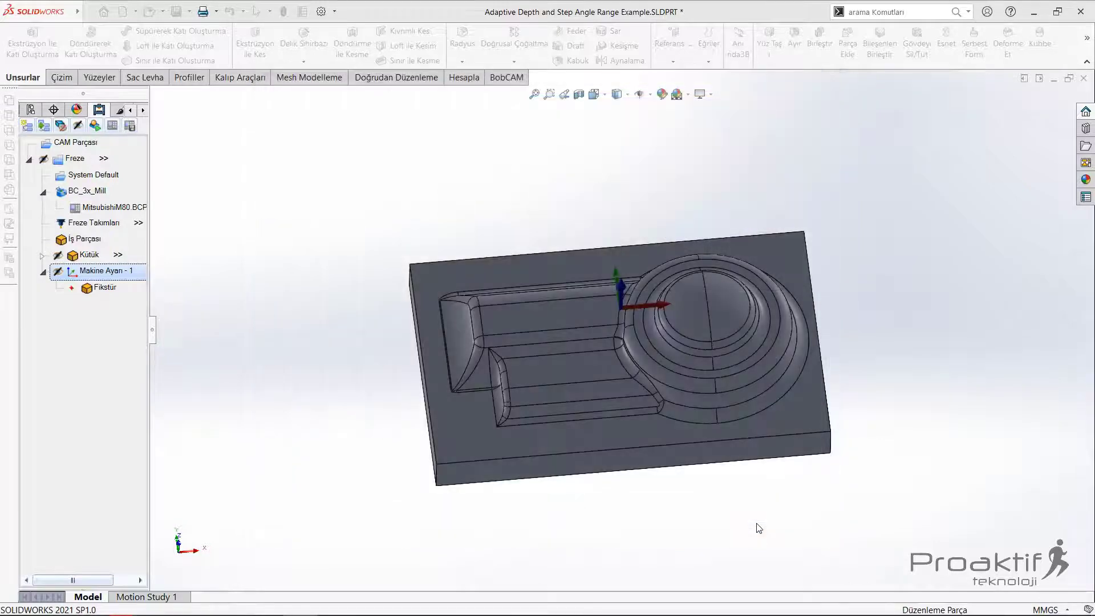
{"action": "mouse_move", "coordinate": [610, 433]}
{"action": "middle_mouse_down"}
{"action": "mouse_move", "coordinate": [671, 279]}
{"action": "mouse_move", "coordinate": [621, 348]}
{"action": "mouse_move", "coordinate": [607, 399]}
{"action": "middle_mouse_up"}
{"action": "scroll", "coordinate": [620, 348], "scroll_direction": "down", "scroll_amount": 5}
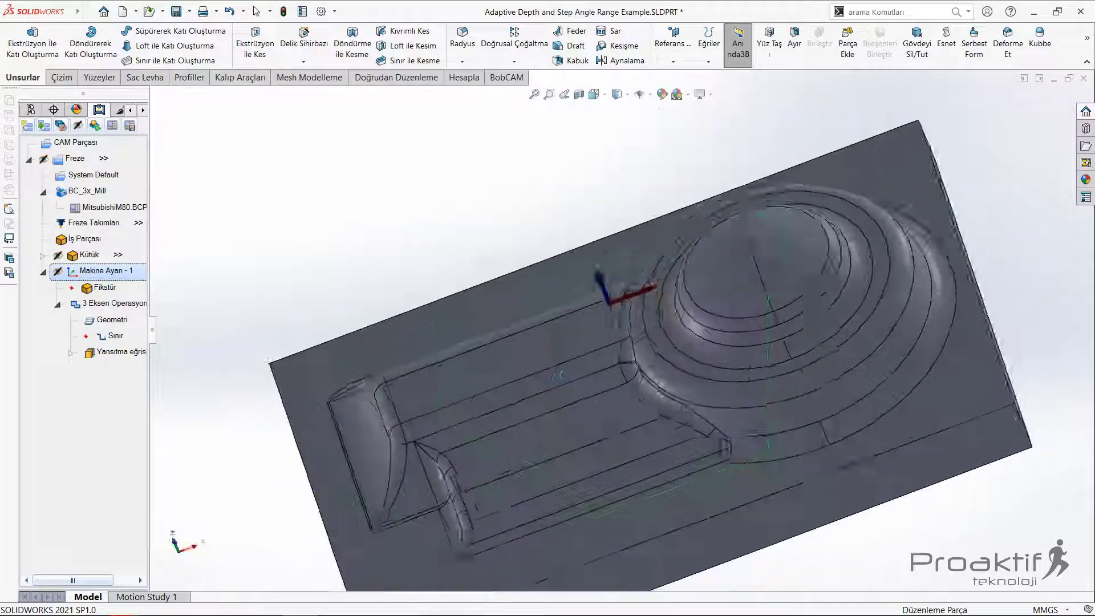
{"action": "scroll", "coordinate": [607, 400], "scroll_direction": "up", "scroll_amount": 3}
{"action": "right_click", "coordinate": [131, 359]}
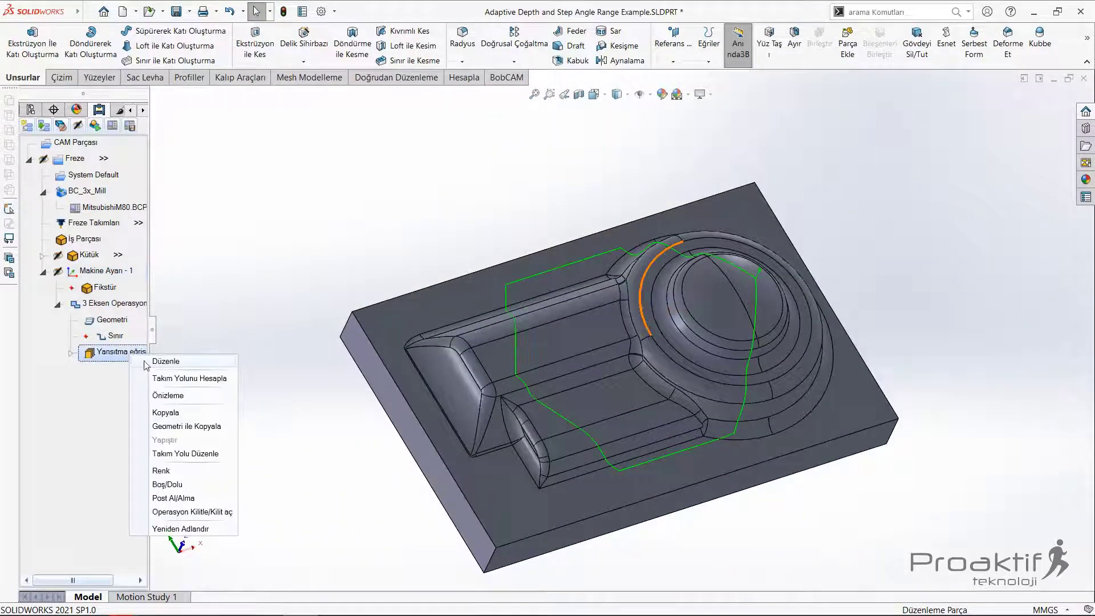
{"action": "left_click", "coordinate": [157, 364]}
Switch the pattern to Ofset with 10 cuts on the Sol side and recompute
{"action": "left_click", "coordinate": [313, 171]}
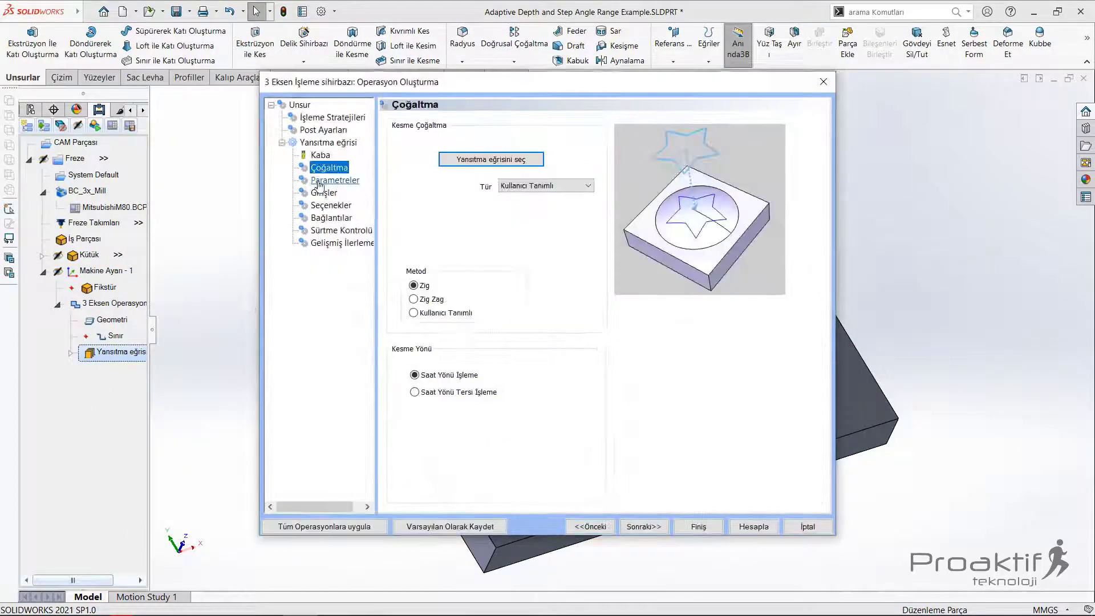
{"action": "left_click", "coordinate": [548, 186]}
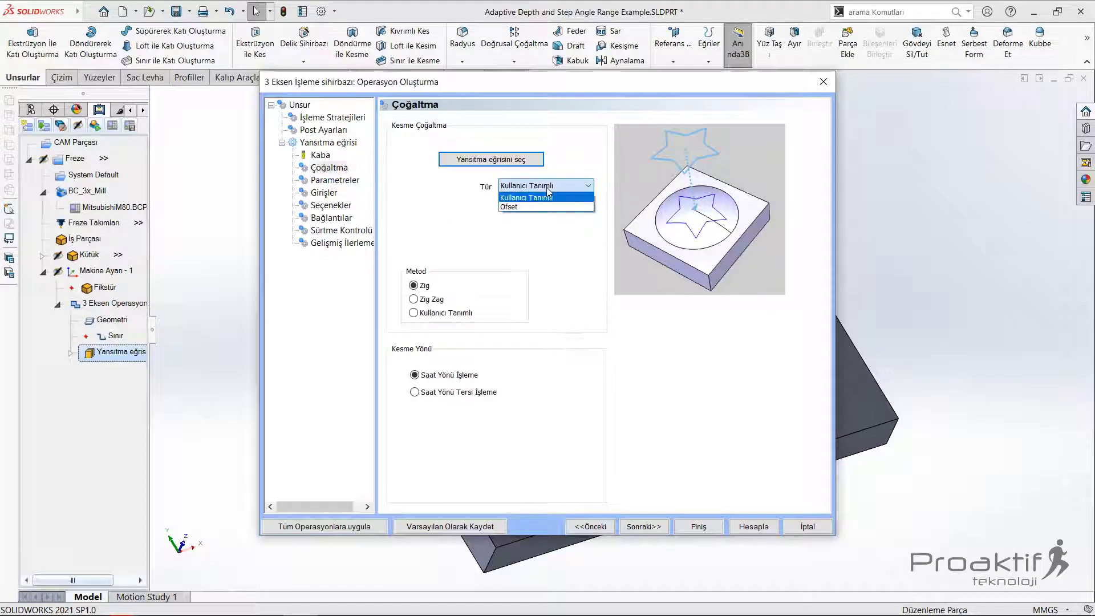
{"action": "left_click", "coordinate": [513, 208]}
{"action": "type", "text": "10"}
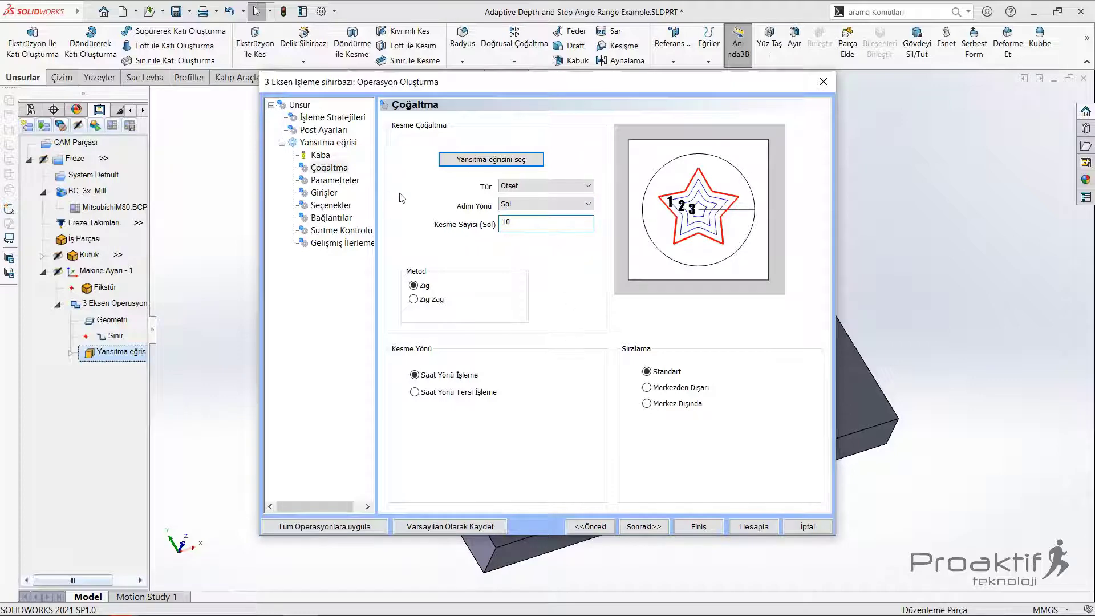
{"action": "left_click", "coordinate": [759, 528]}
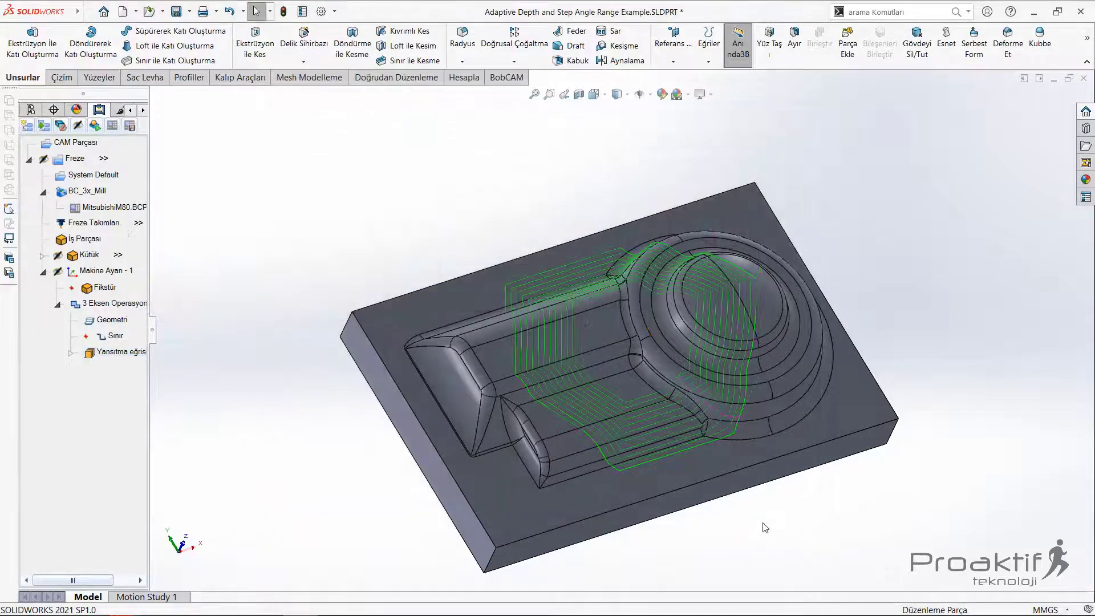
{"action": "scroll", "coordinate": [557, 342], "scroll_direction": "down", "scroll_amount": 3}
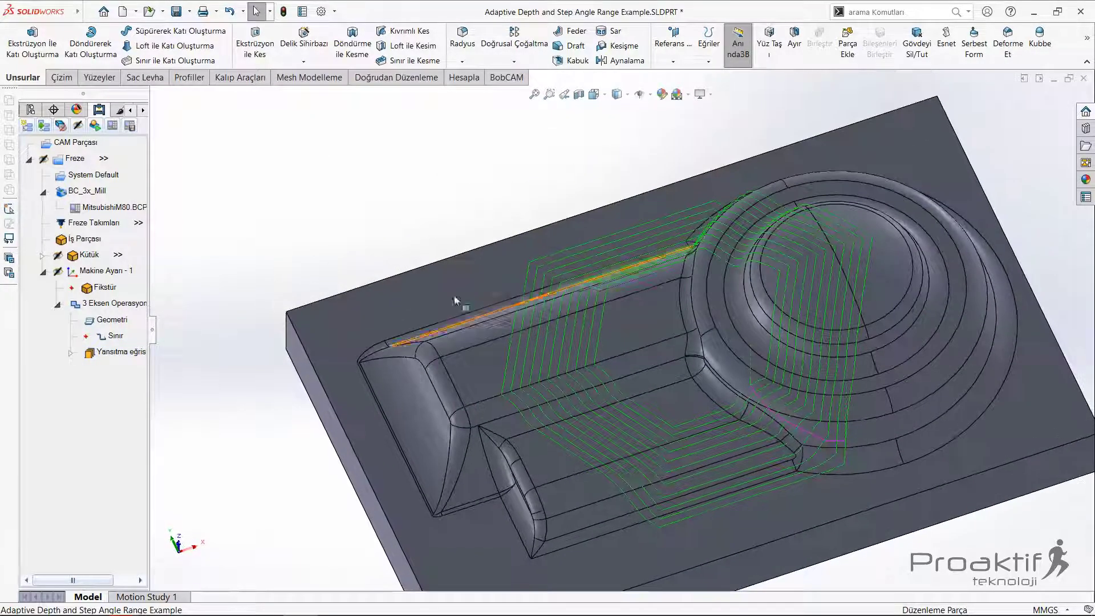
{"action": "left_click", "coordinate": [124, 110]}
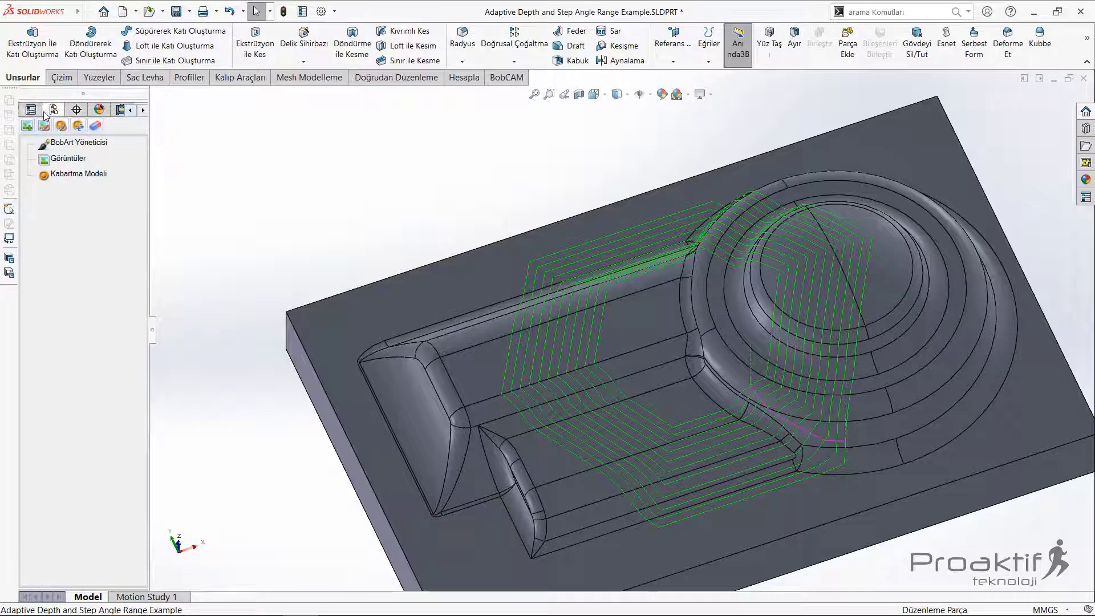
{"action": "left_click", "coordinate": [31, 109]}
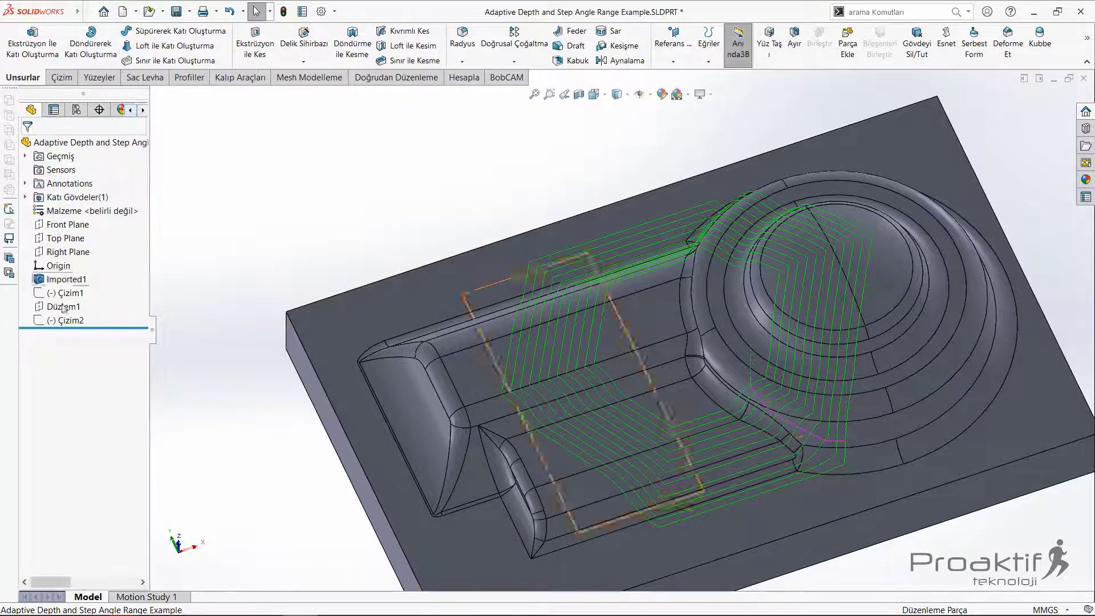
{"action": "left_click", "coordinate": [67, 320]}
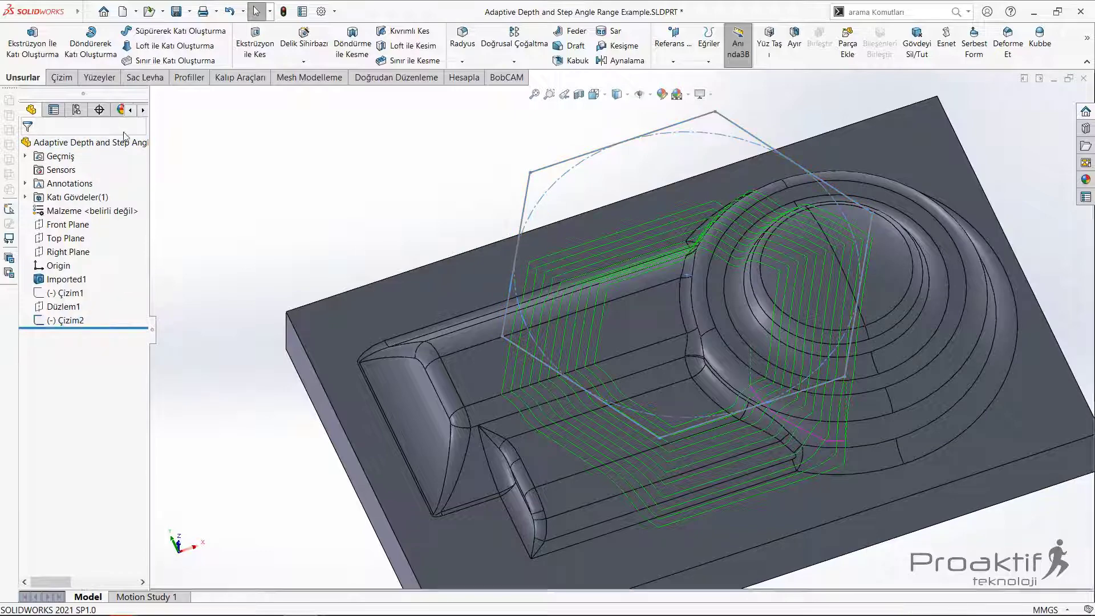
{"action": "left_click", "coordinate": [142, 110]}
{"action": "left_click", "coordinate": [143, 110]}
{"action": "left_click", "coordinate": [99, 109]}
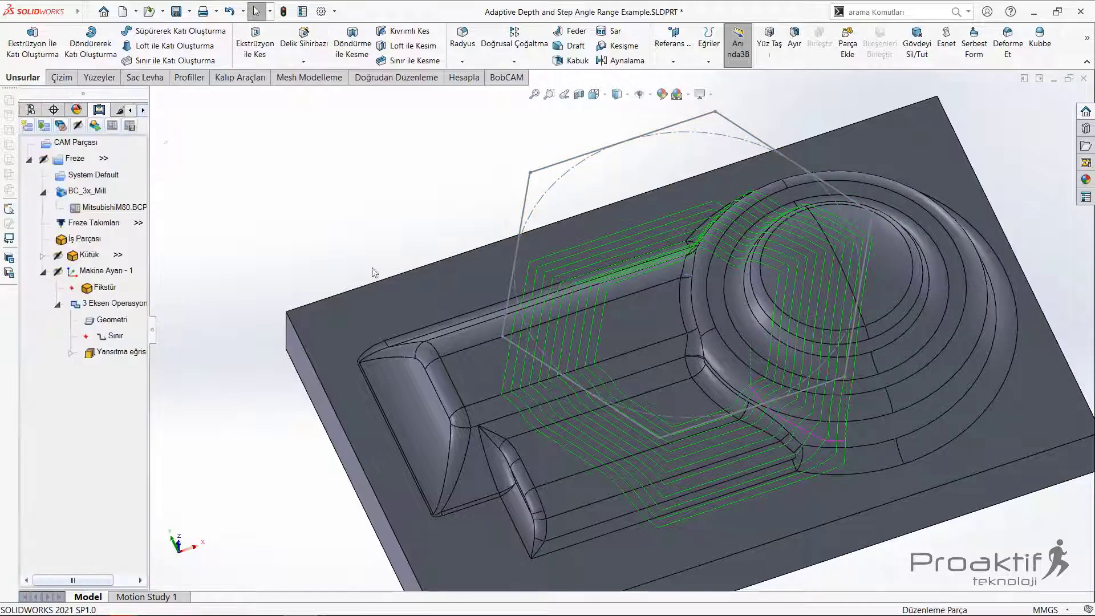
{"action": "scroll", "coordinate": [373, 272], "scroll_direction": "up", "scroll_amount": 5}
{"action": "middle_click_drag", "start_coordinate": [627, 370], "coordinate": [695, 446]}
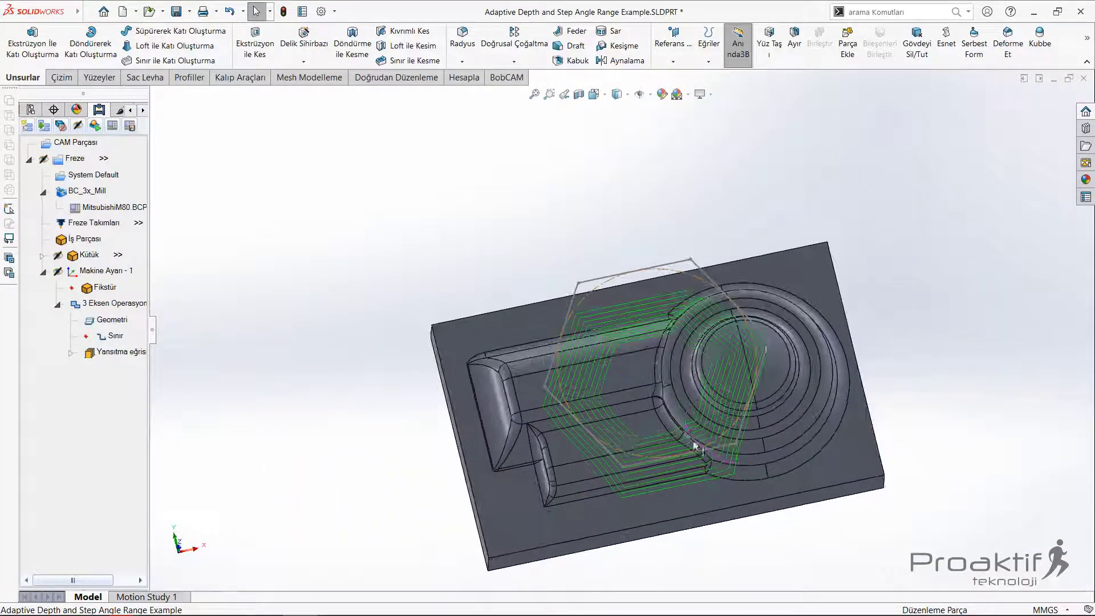
{"action": "mouse_move", "coordinate": [705, 388]}
{"action": "middle_mouse_down"}
{"action": "mouse_move", "coordinate": [731, 256]}
{"action": "mouse_move", "coordinate": [559, 305]}
{"action": "mouse_move", "coordinate": [576, 382]}
{"action": "mouse_move", "coordinate": [639, 320]}
{"action": "middle_mouse_up"}
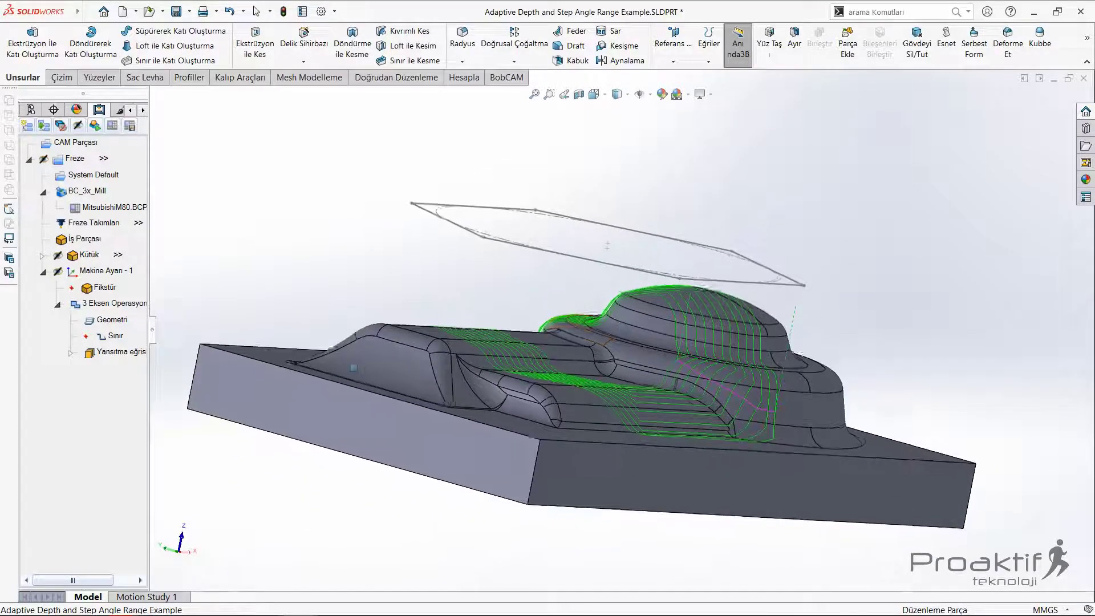
Edit Yansıtma eğrisi to place offsets on the Sağ side, update the count, and recompute
{"action": "right_click", "coordinate": [117, 356]}
{"action": "left_click", "coordinate": [151, 363]}
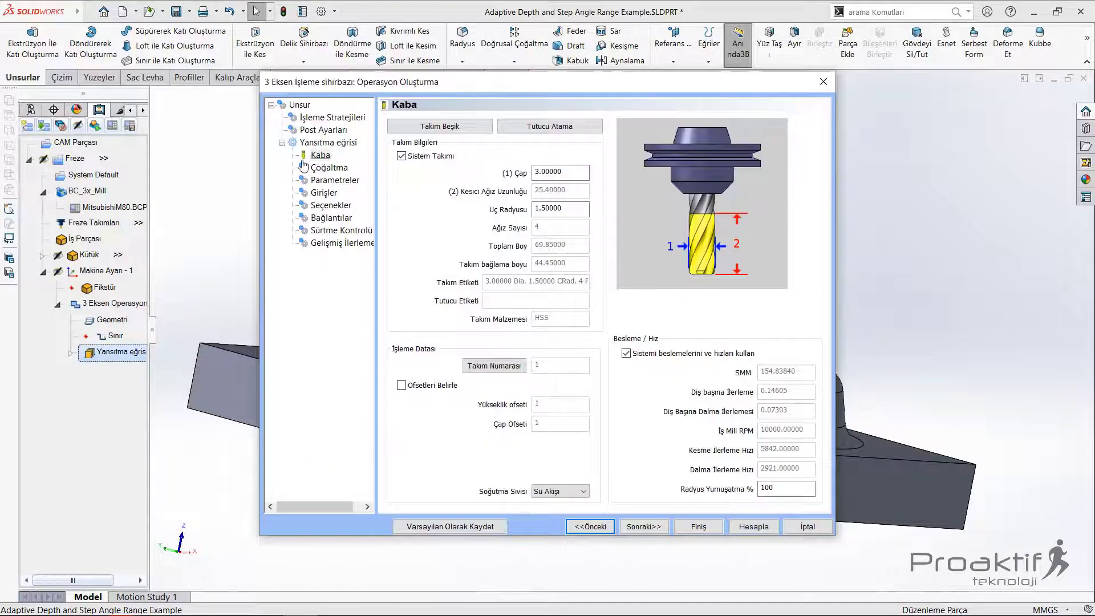
{"action": "left_click", "coordinate": [329, 168]}
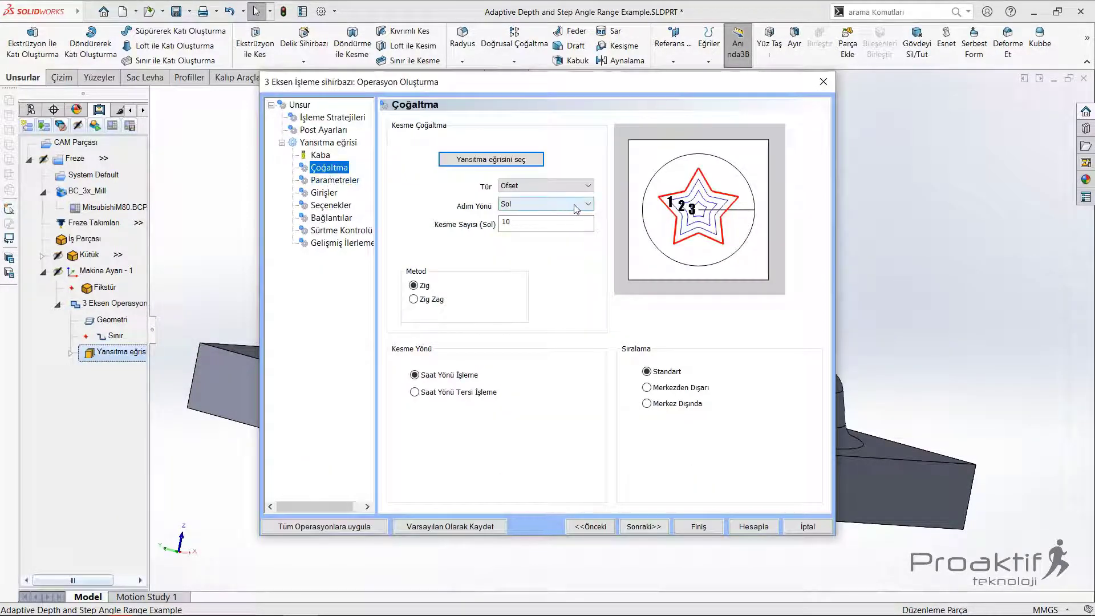
{"action": "left_click", "coordinate": [576, 209]}
{"action": "left_click", "coordinate": [517, 229]}
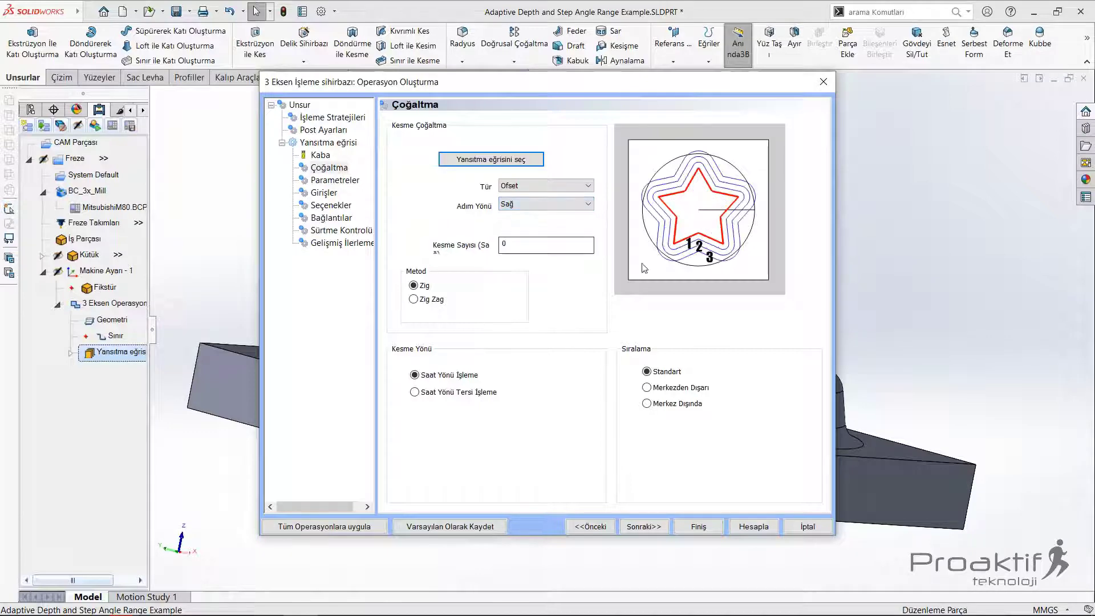
{"action": "double_click", "coordinate": [522, 247]}
{"action": "left_click", "coordinate": [744, 525]}
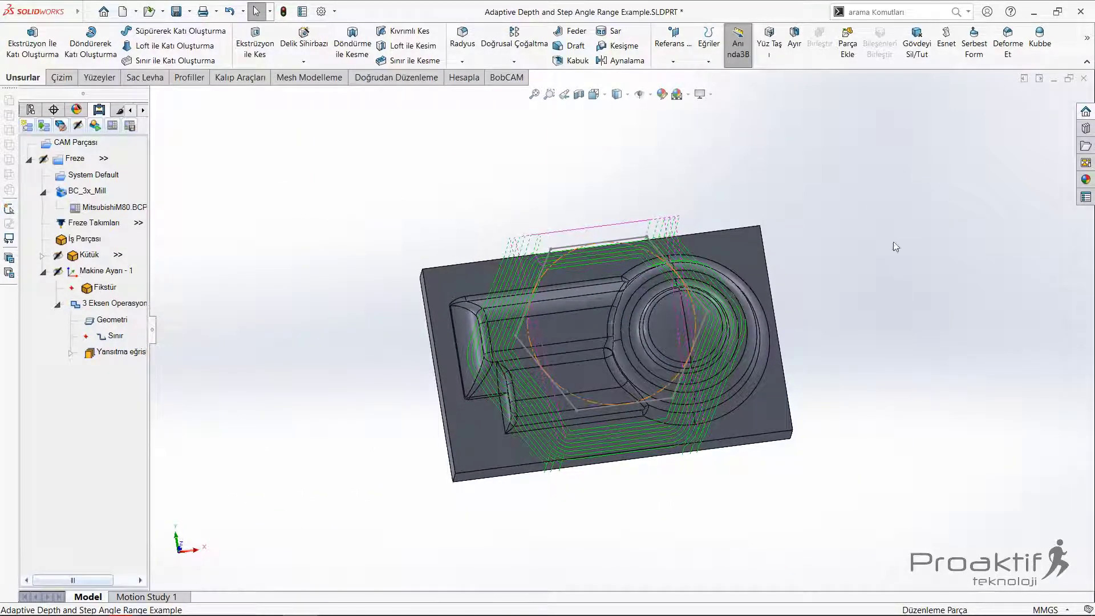
{"action": "middle_click_drag", "start_coordinate": [639, 253], "coordinate": [566, 319]}
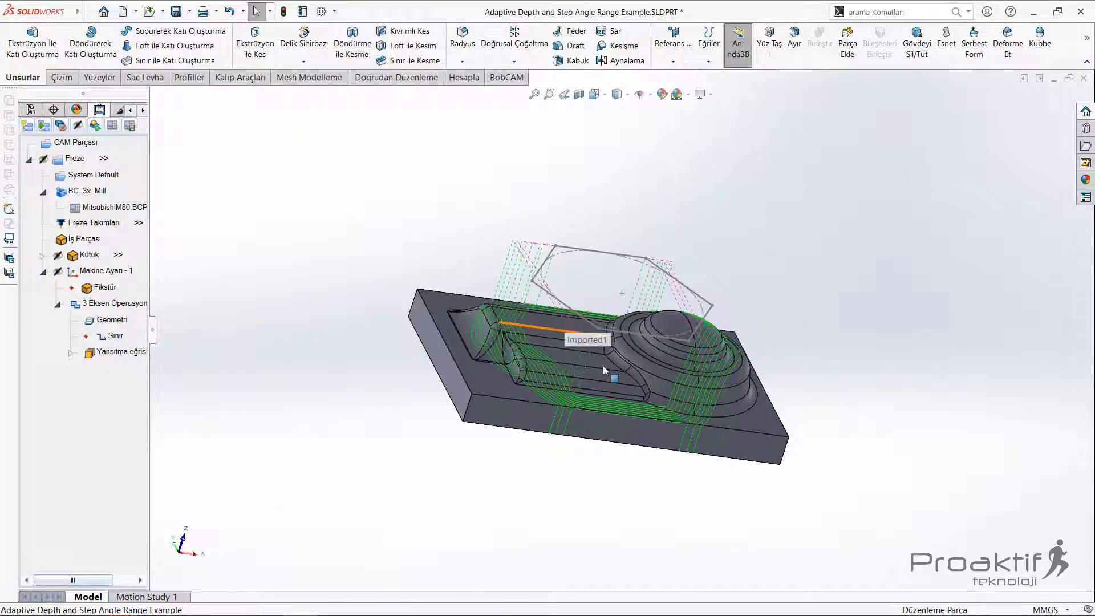
Edit Yansıtma eğrisi to offset Her İkiside with 5 cuts per side, then recompute
{"action": "right_click", "coordinate": [98, 352]}
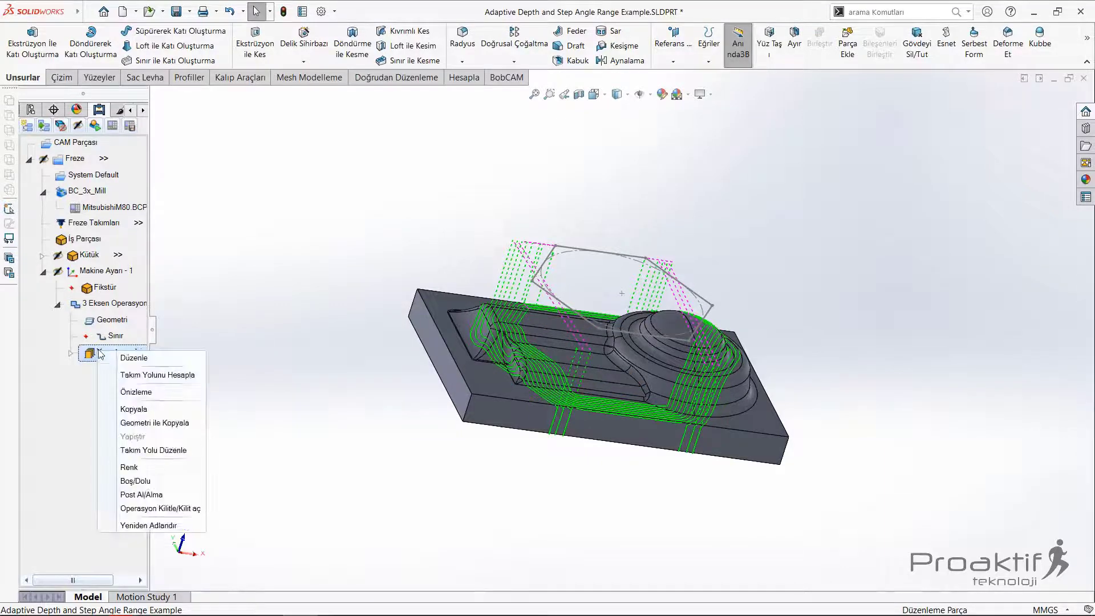
{"action": "left_click", "coordinate": [132, 359]}
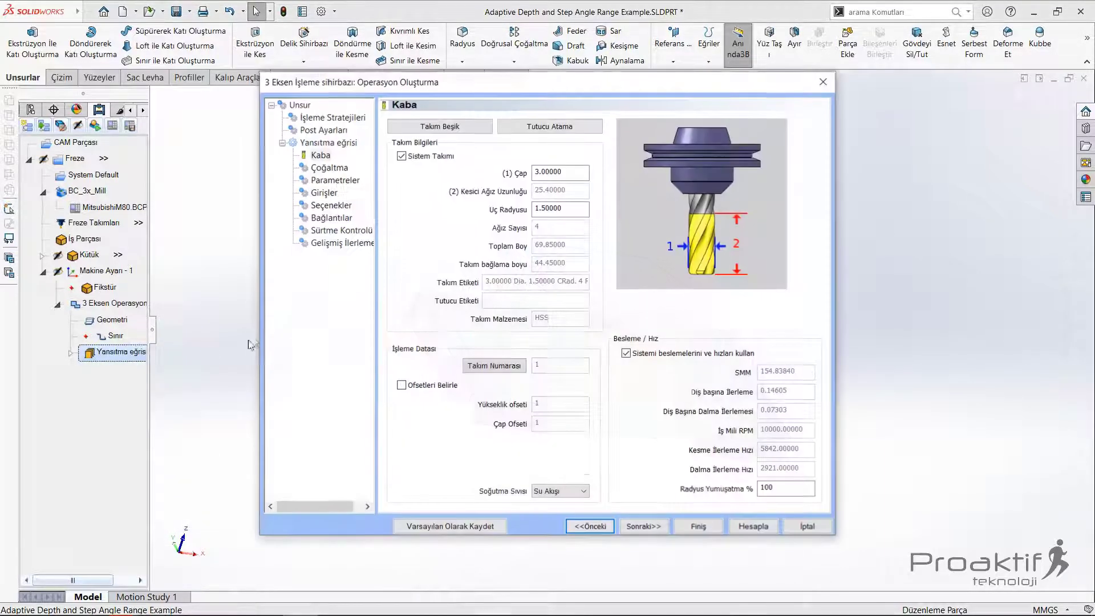
{"action": "left_click", "coordinate": [325, 169]}
{"action": "left_click", "coordinate": [575, 188]}
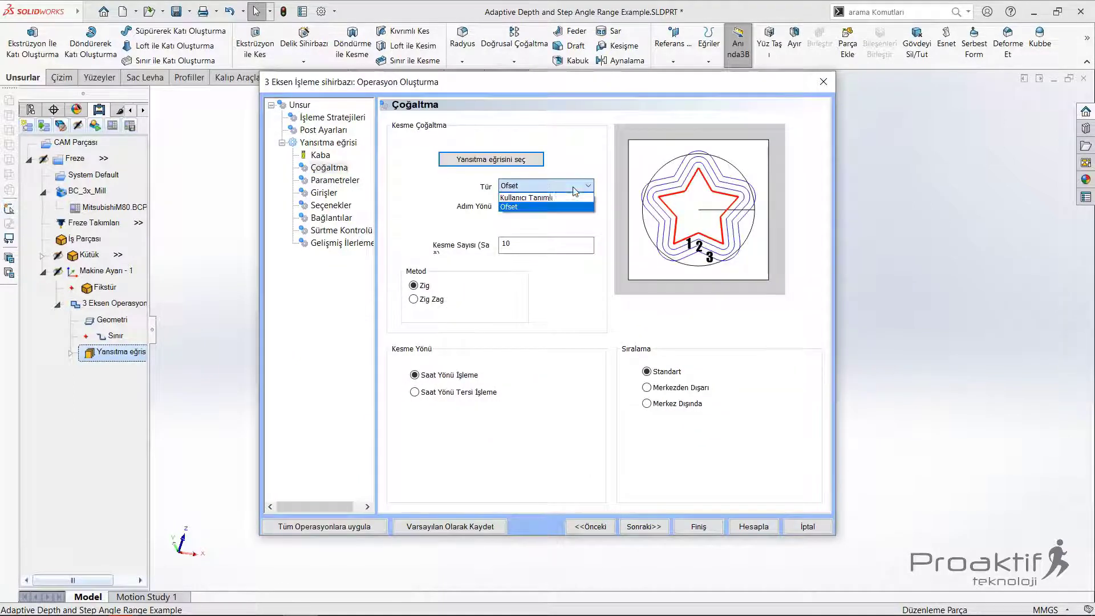
{"action": "left_click", "coordinate": [526, 209]}
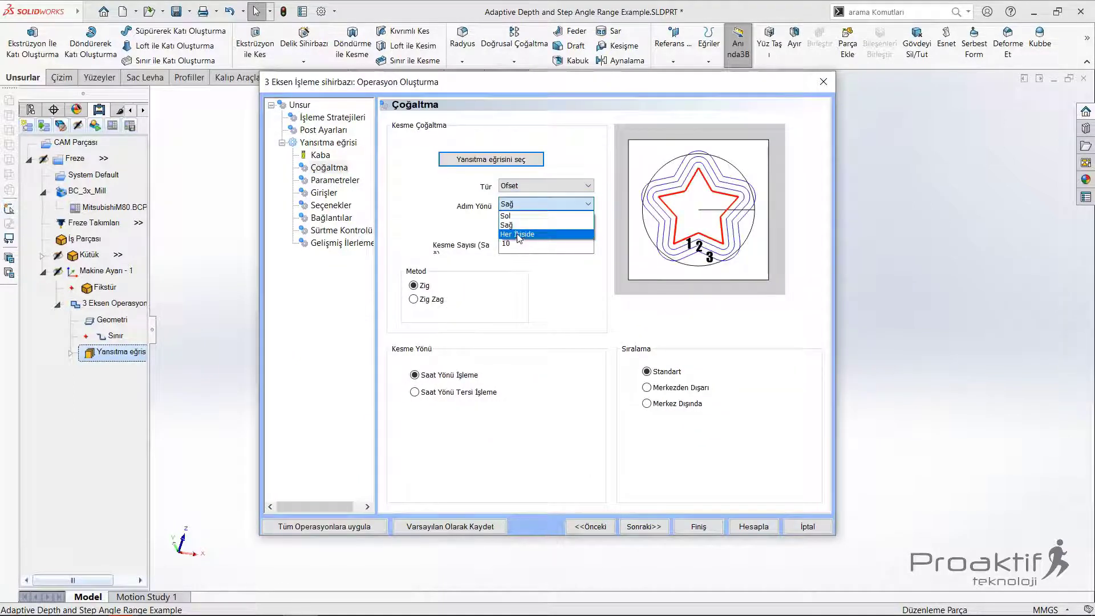
{"action": "left_click", "coordinate": [518, 235]}
{"action": "double_click", "coordinate": [525, 225]}
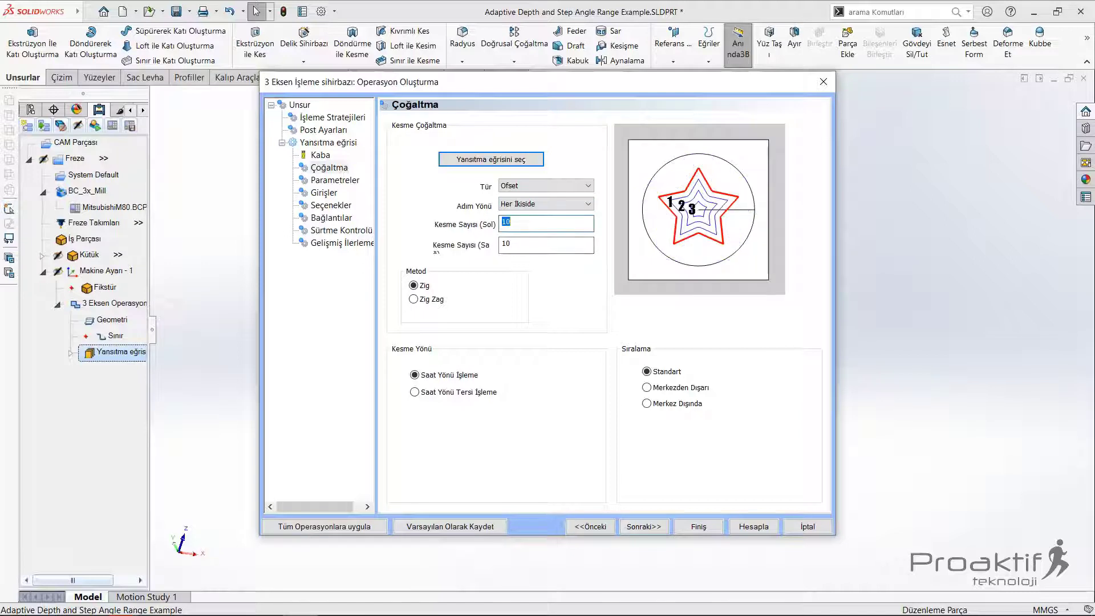
{"action": "type", "text": "5"}
{"action": "double_click", "coordinate": [536, 249]}
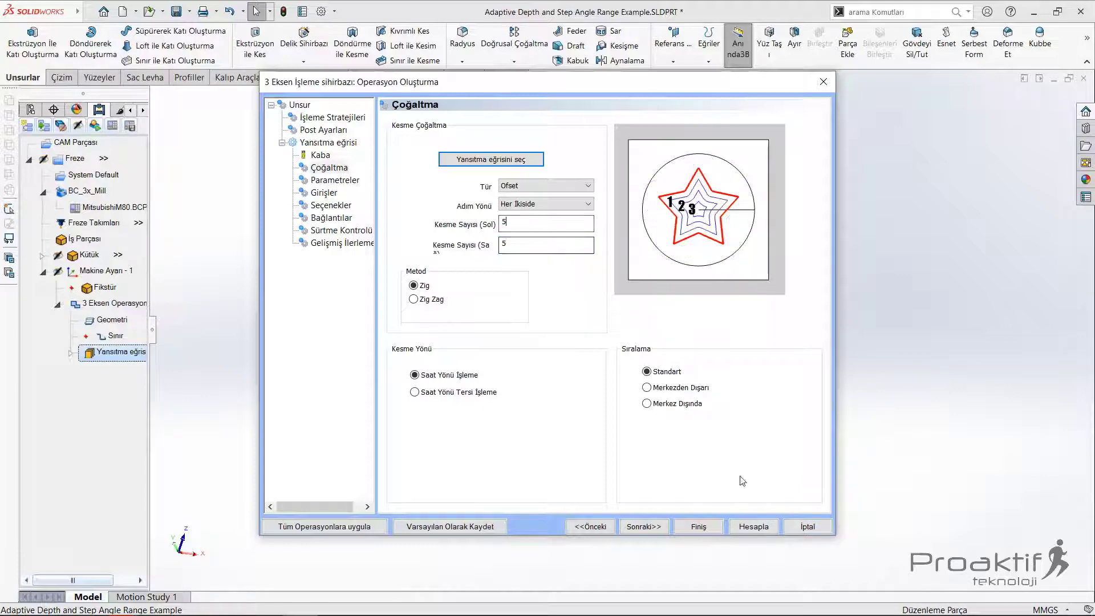
{"action": "left_click", "coordinate": [755, 528]}
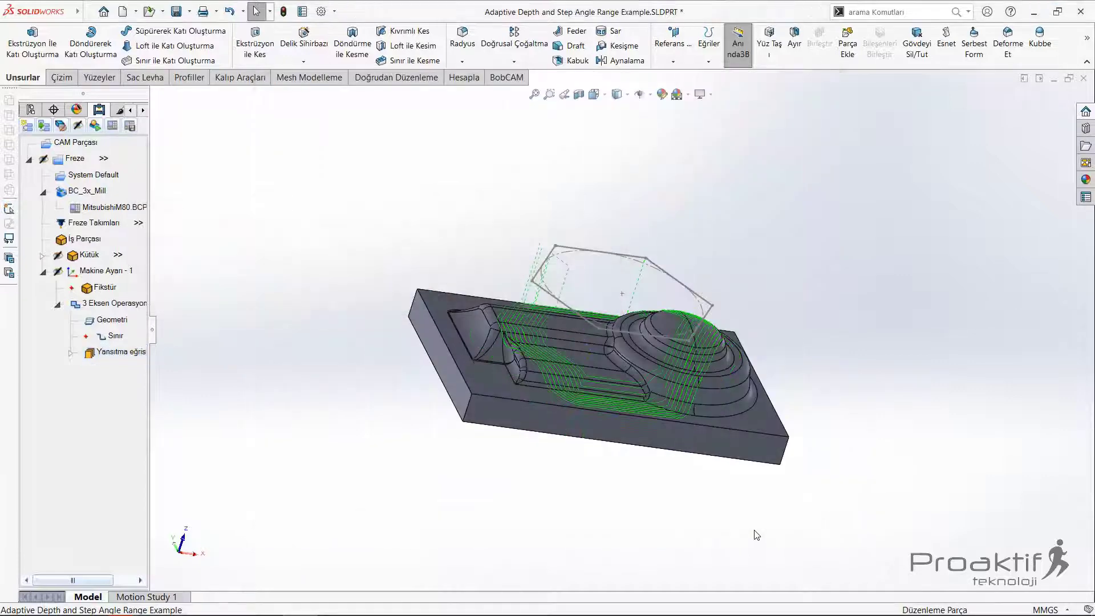
{"action": "key", "text": "ctrl+5"}
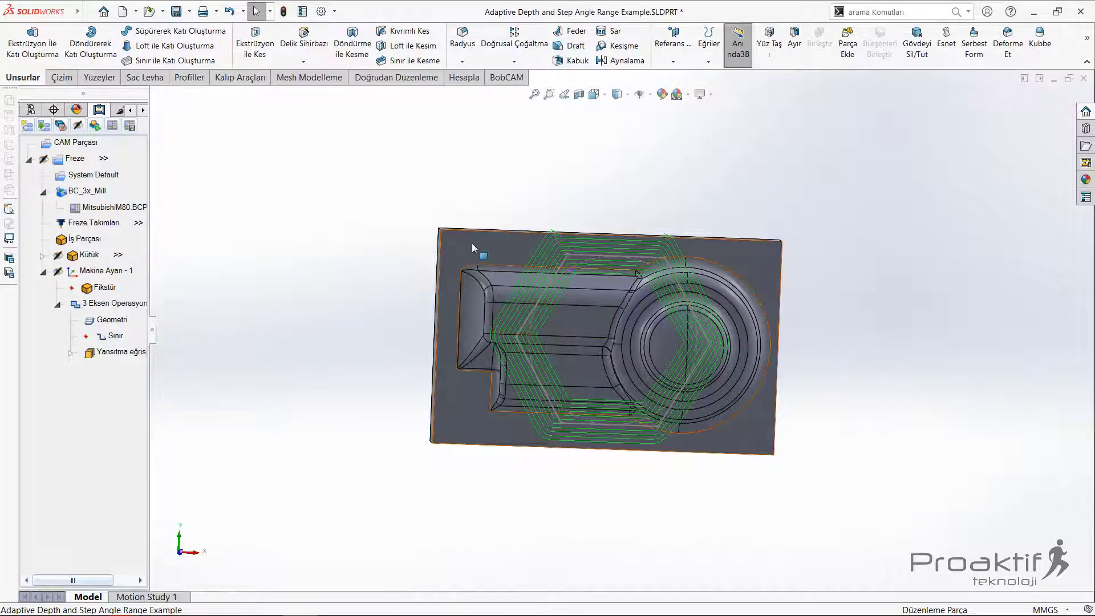
{"action": "left_click", "coordinate": [568, 237]}
{"action": "left_click", "coordinate": [569, 210]}
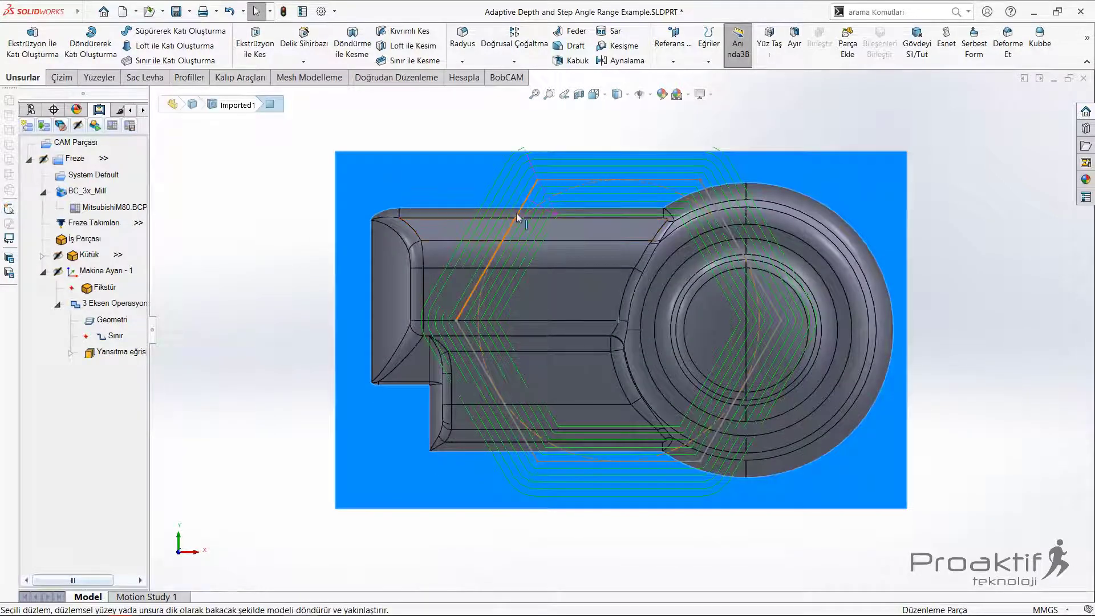